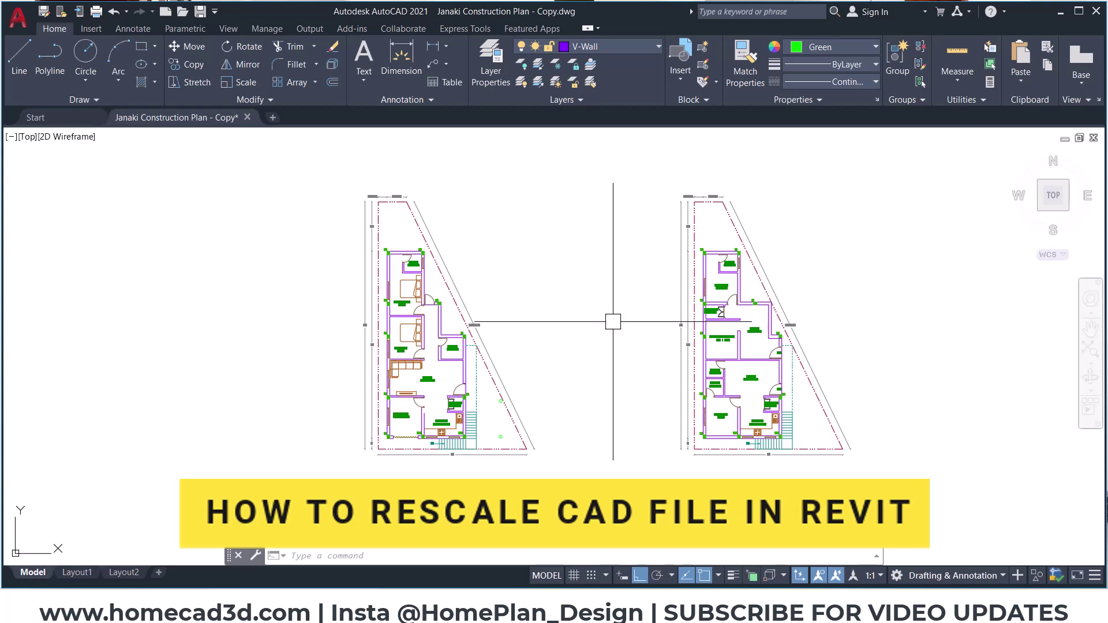
Pan and zoom around the two floor plans to inspect their lower parts
scroll(644, 349, "up", 2)
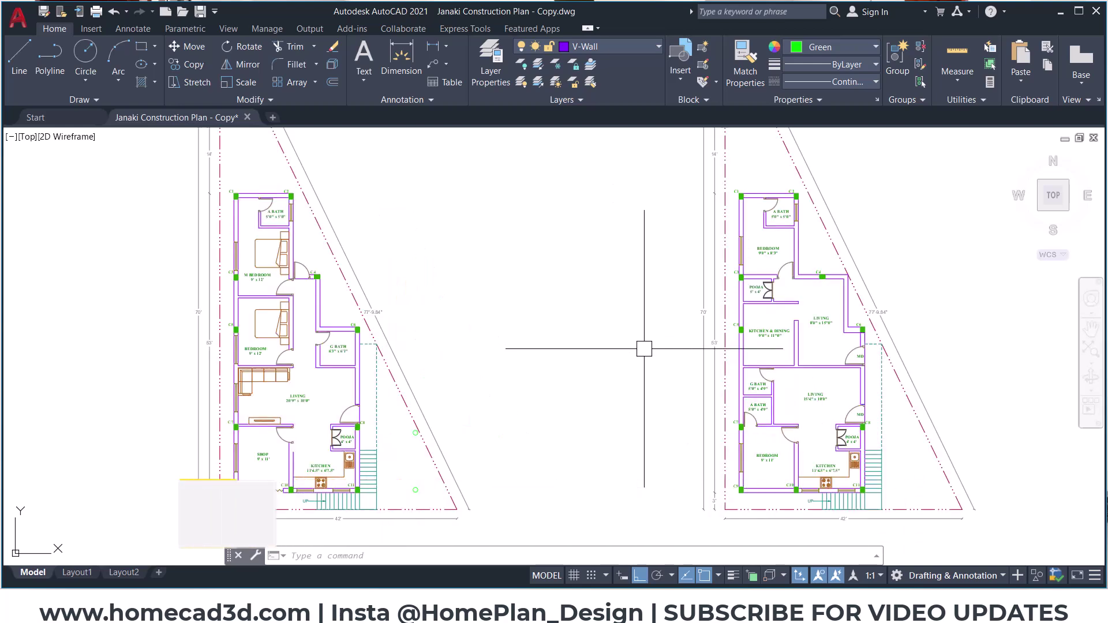
middle_click_drag(739, 349, 712, 351)
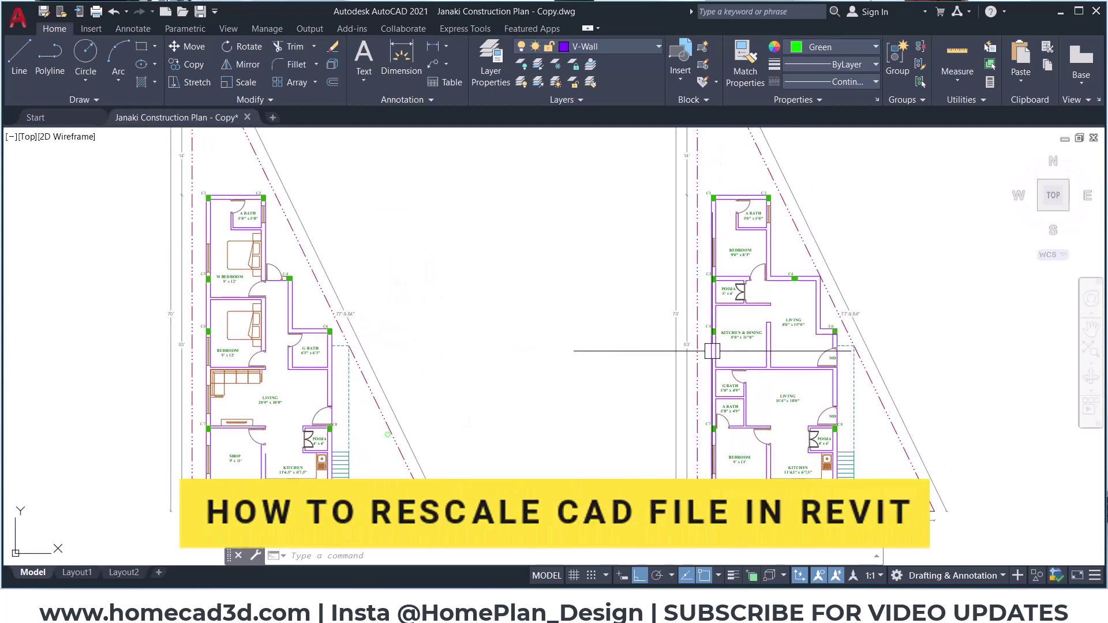
scroll(507, 272, "down", 2)
scroll(259, 346, "up", 1)
scroll(324, 346, "up", 1)
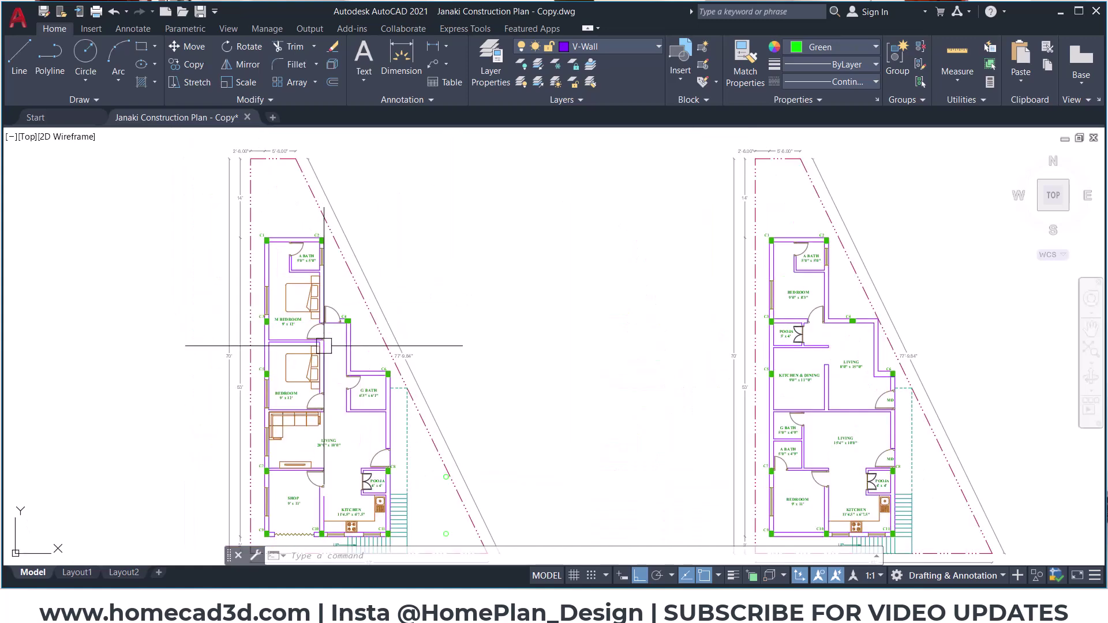
mouse_move(663, 377)
middle_mouse_down()
mouse_move(663, 292)
mouse_move(656, 326)
middle_mouse_up()
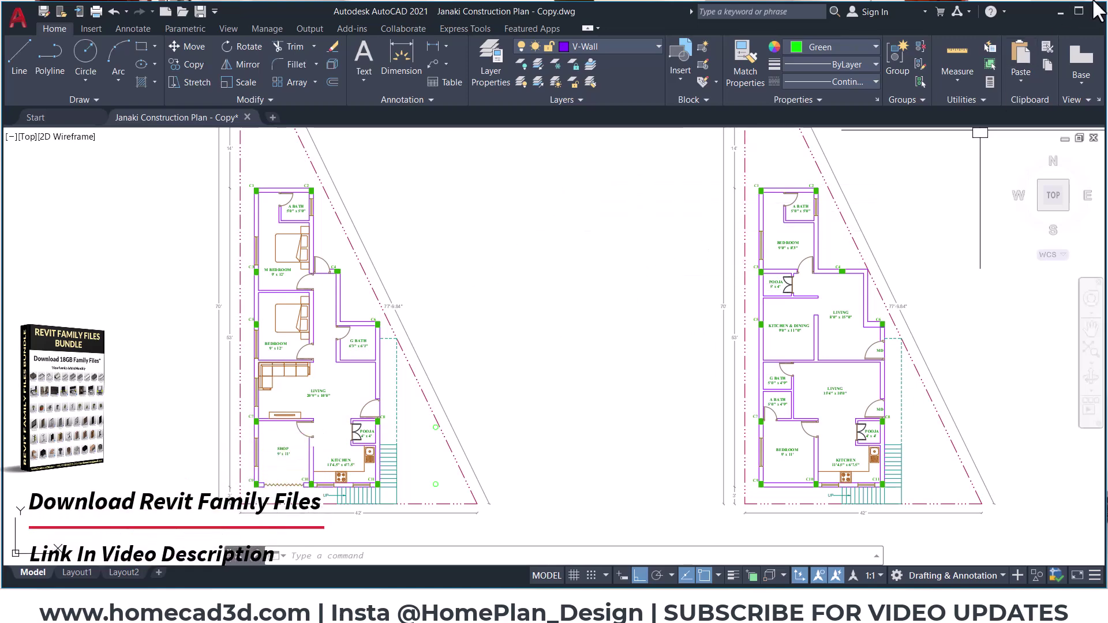
Create a new Revit project from the default.rte template
left_click(1077, 12)
scroll(522, 344, "down", 2)
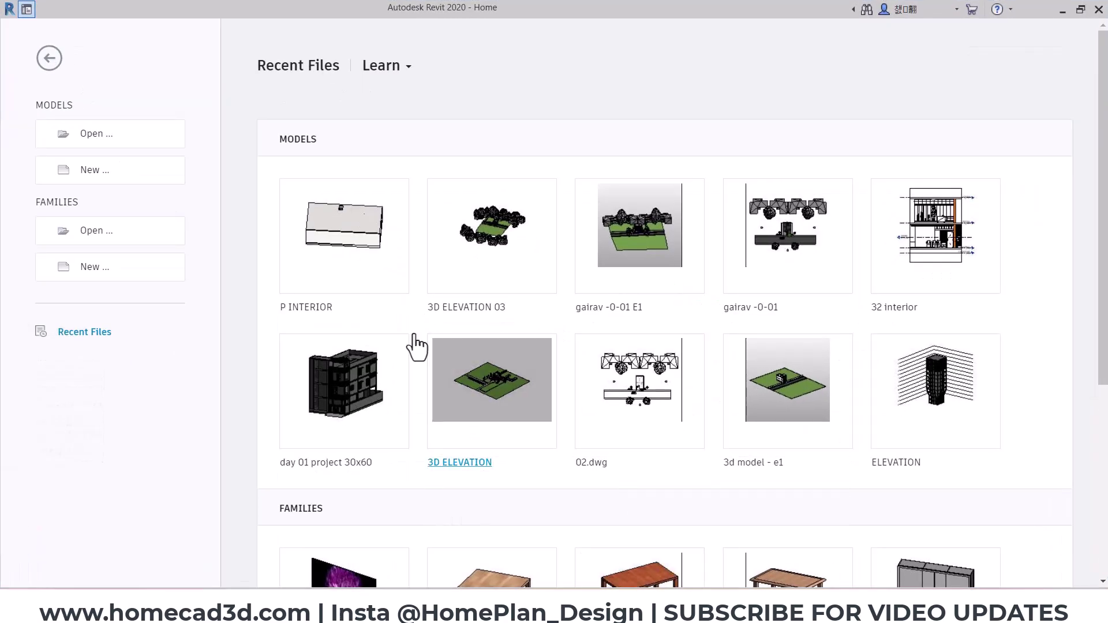
left_click(68, 169)
left_click(537, 177)
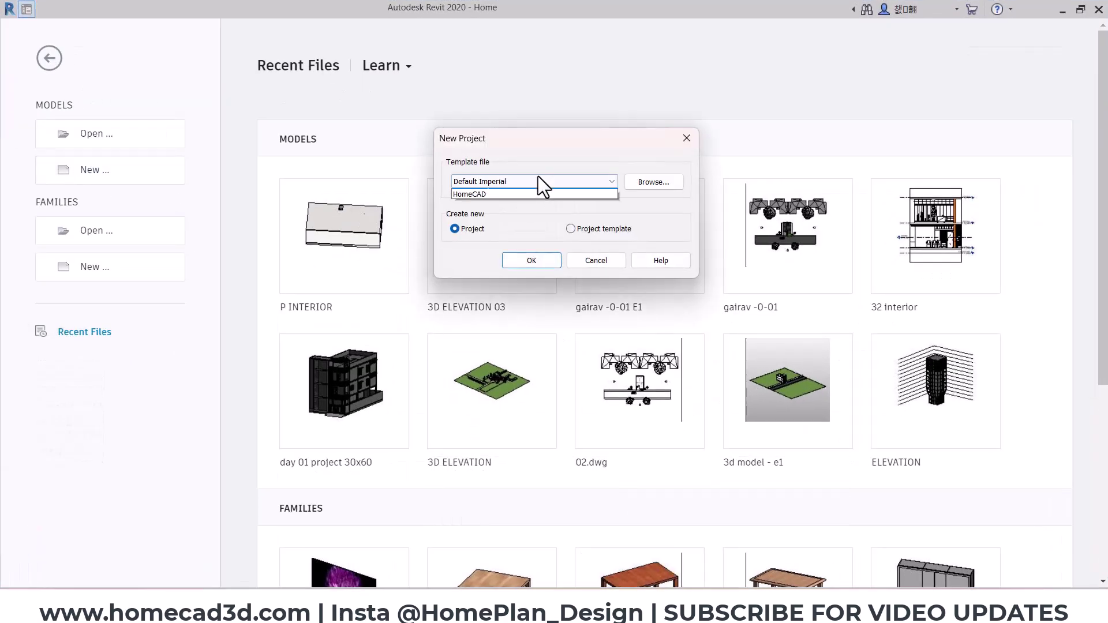
left_click(525, 181)
left_click(632, 182)
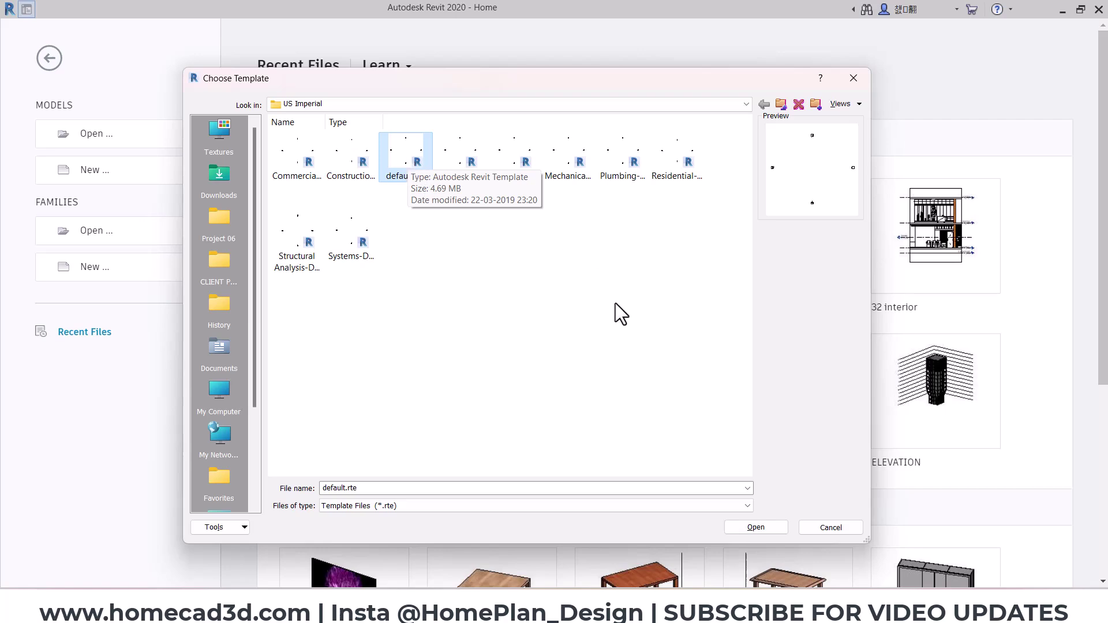
left_click(751, 527)
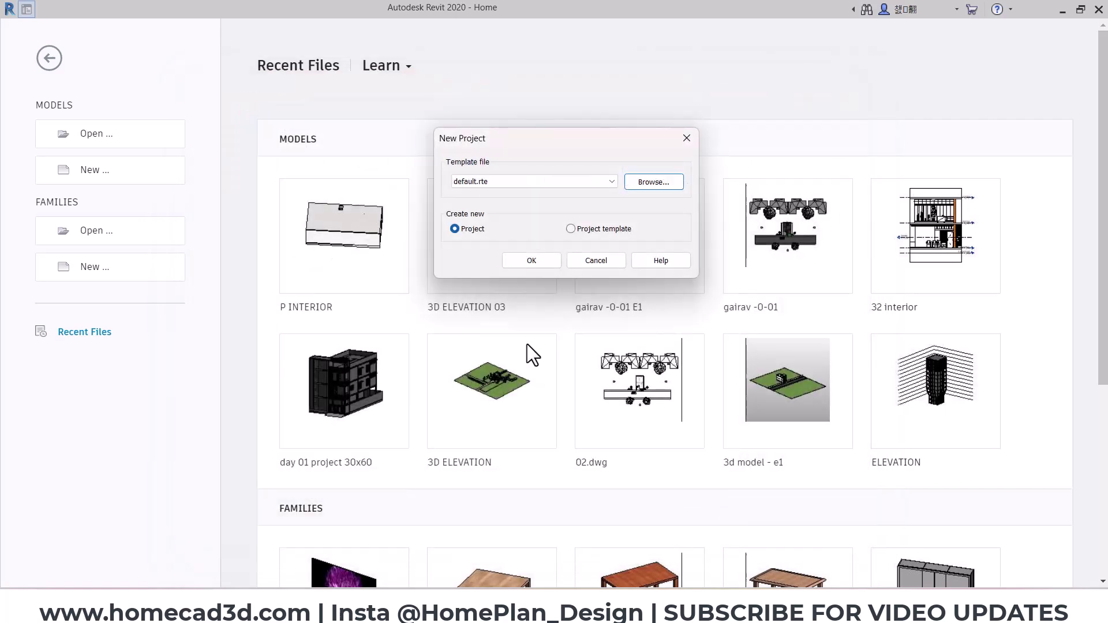
left_click(526, 260)
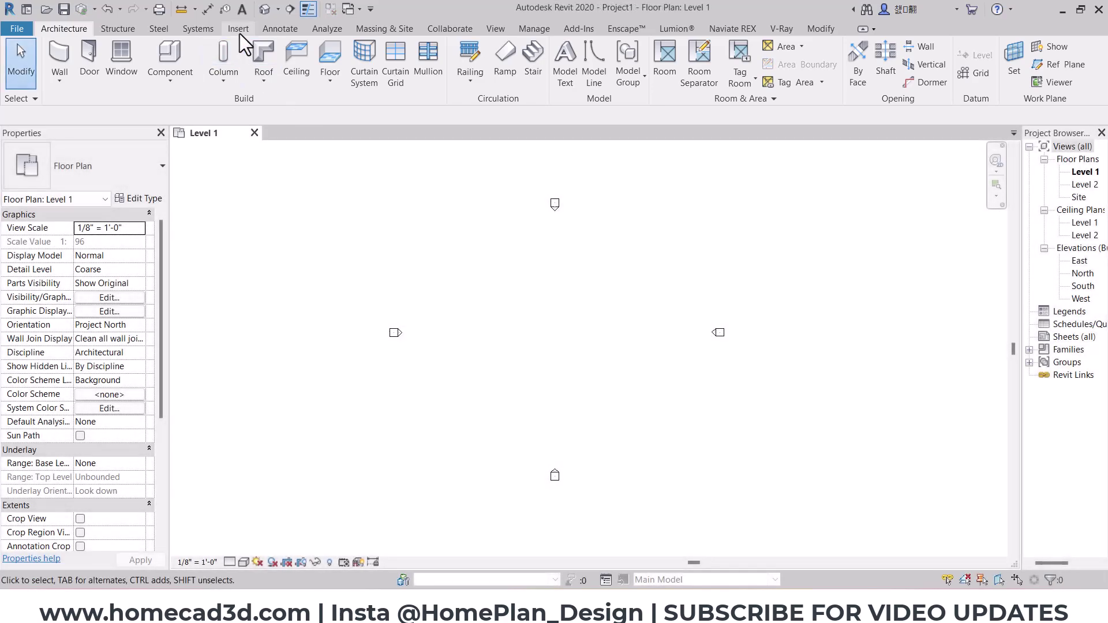
Import Janaki Construction Plan - Copy.dwg into Level 1 with Auto - Center to Center positioning
left_click(240, 33)
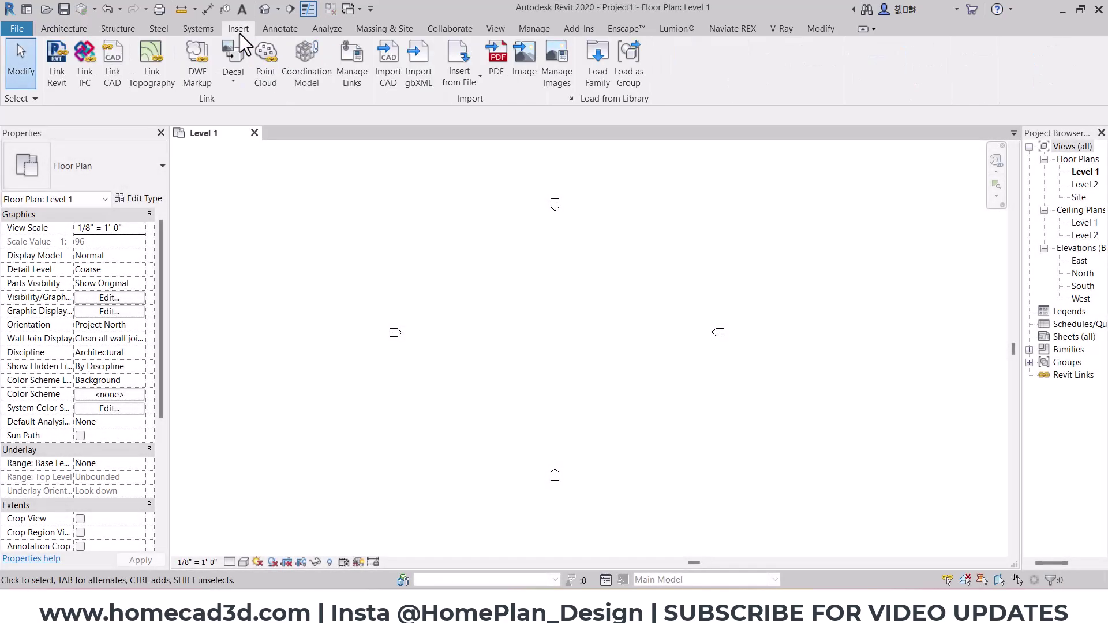
left_click(397, 73)
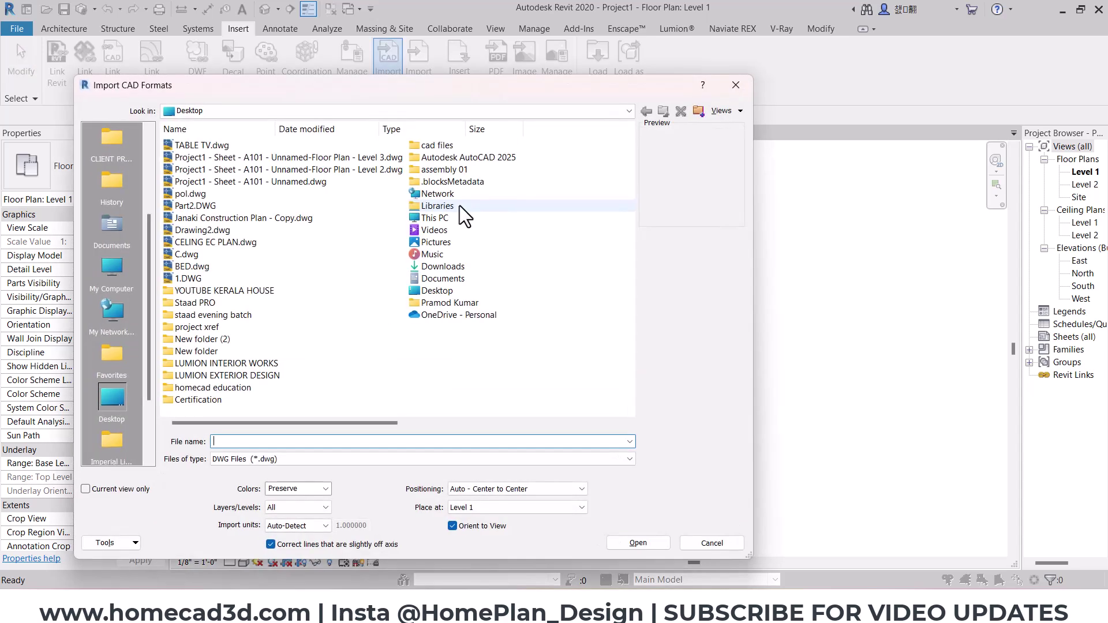
left_click(245, 219)
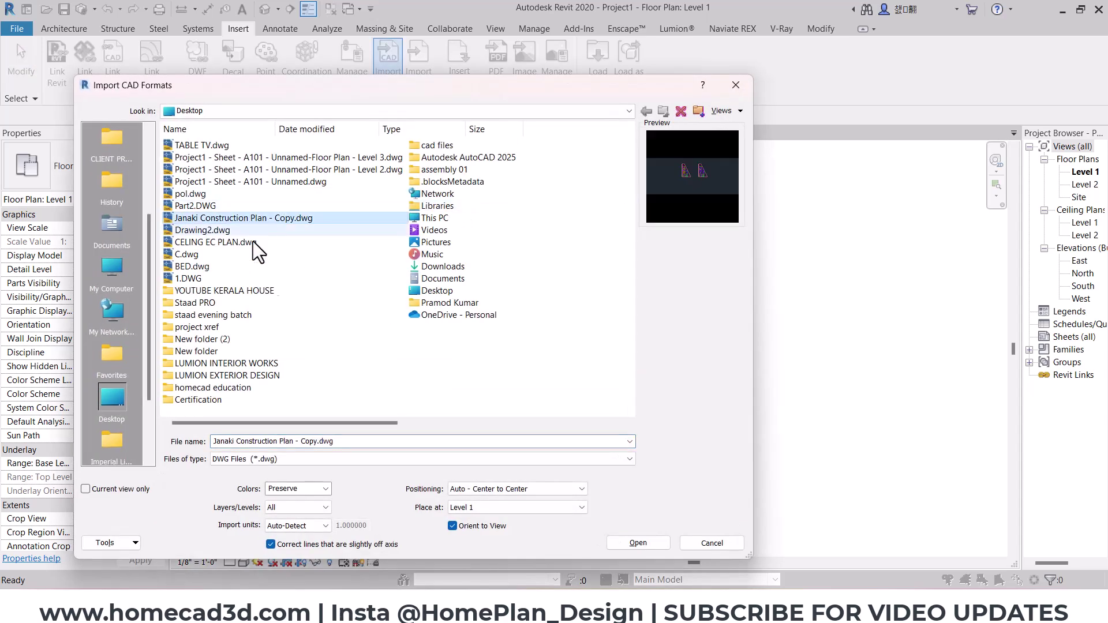
left_click(494, 491)
left_click(503, 505)
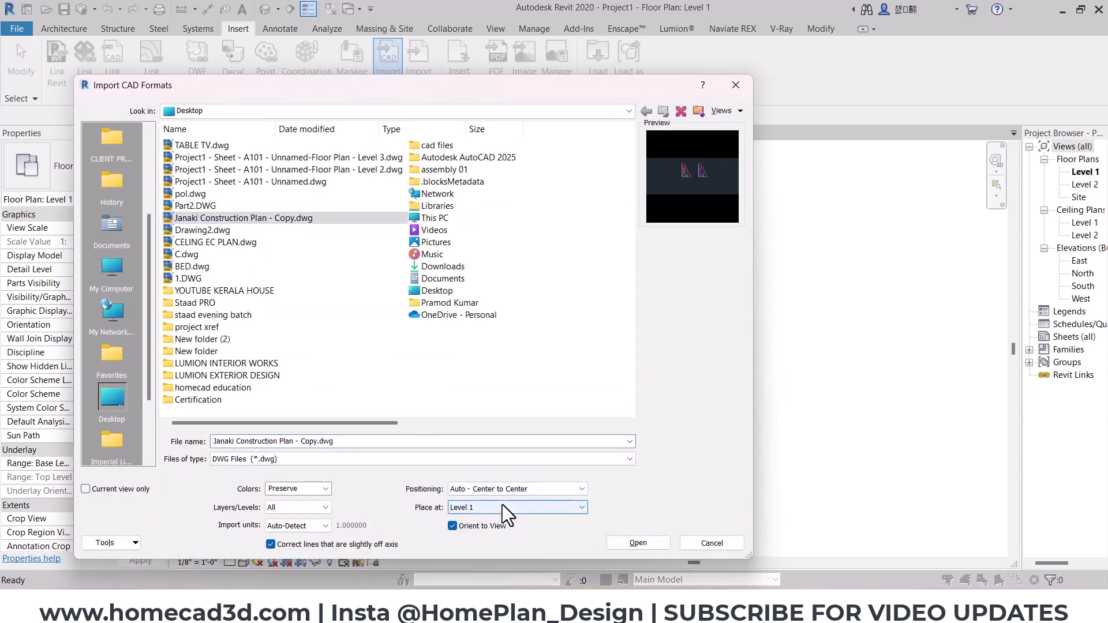
left_click(651, 542)
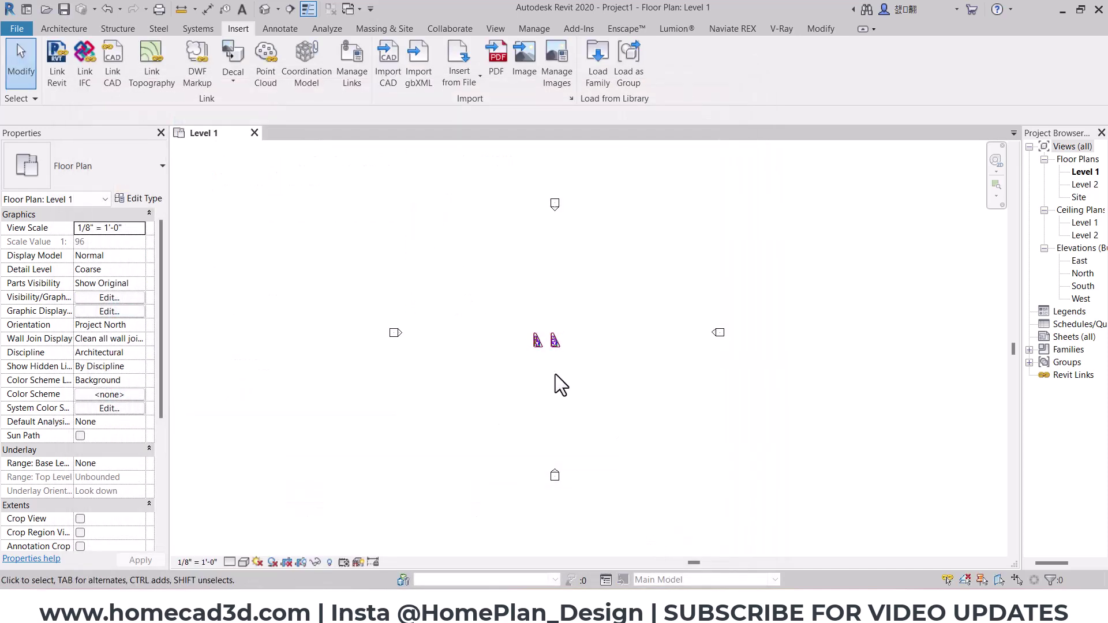
Zoom in on the top rooms of the left imported plan
scroll(556, 375, "up", 2)
scroll(548, 347, "up", 1)
scroll(548, 346, "up", 2)
scroll(545, 341, "up", 2)
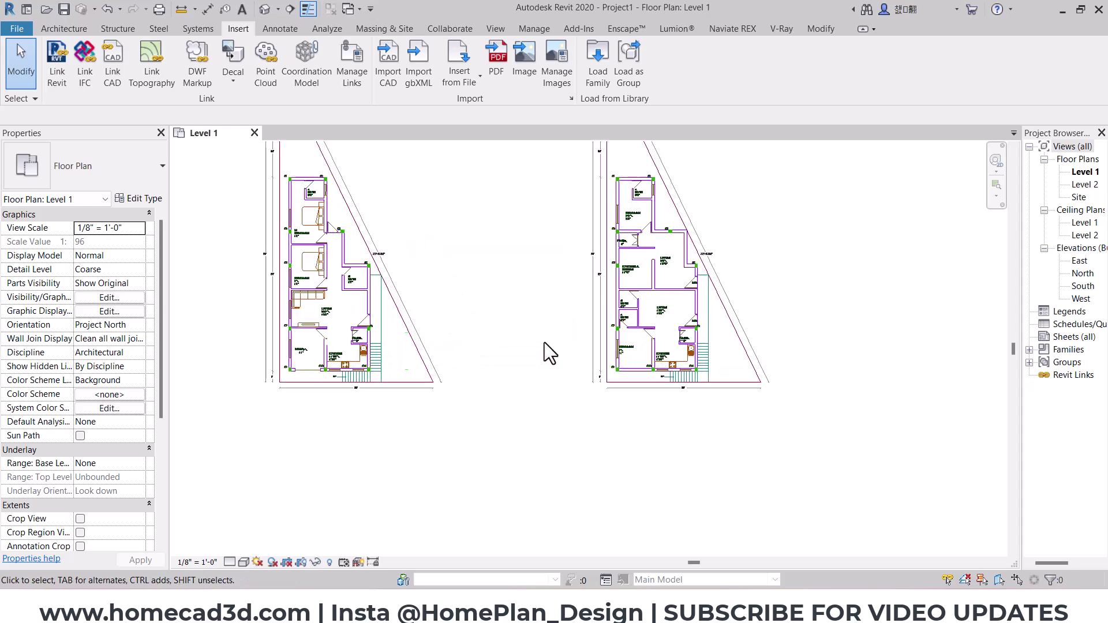
scroll(544, 342, "up", 2)
mouse_move(545, 342)
middle_mouse_down()
mouse_move(710, 435)
mouse_move(645, 431)
middle_mouse_up()
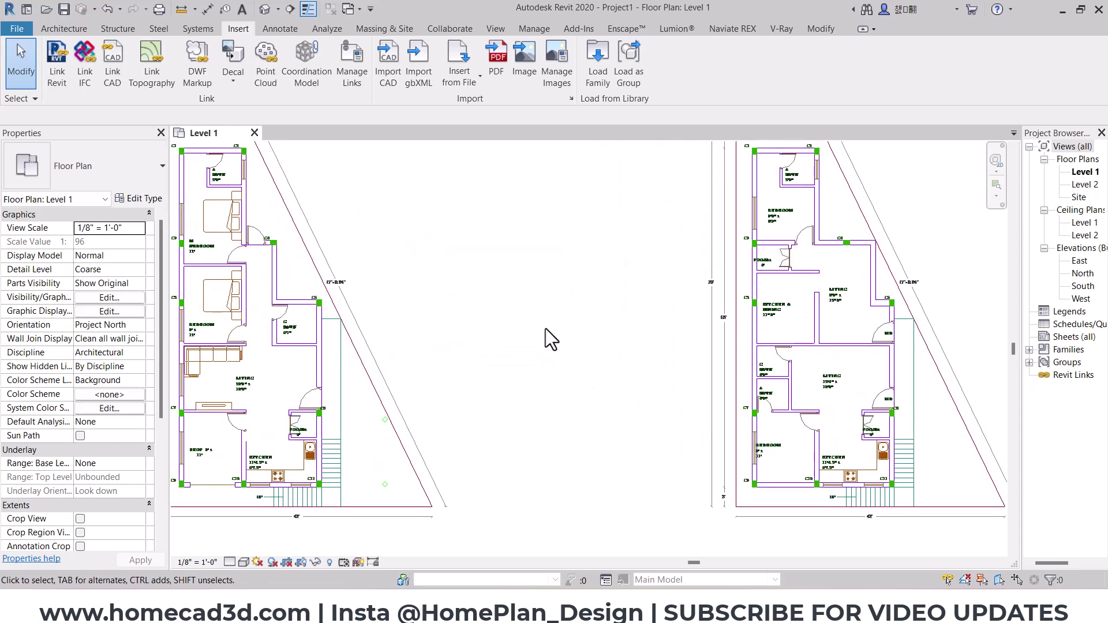
middle_click_drag(551, 339, 661, 396)
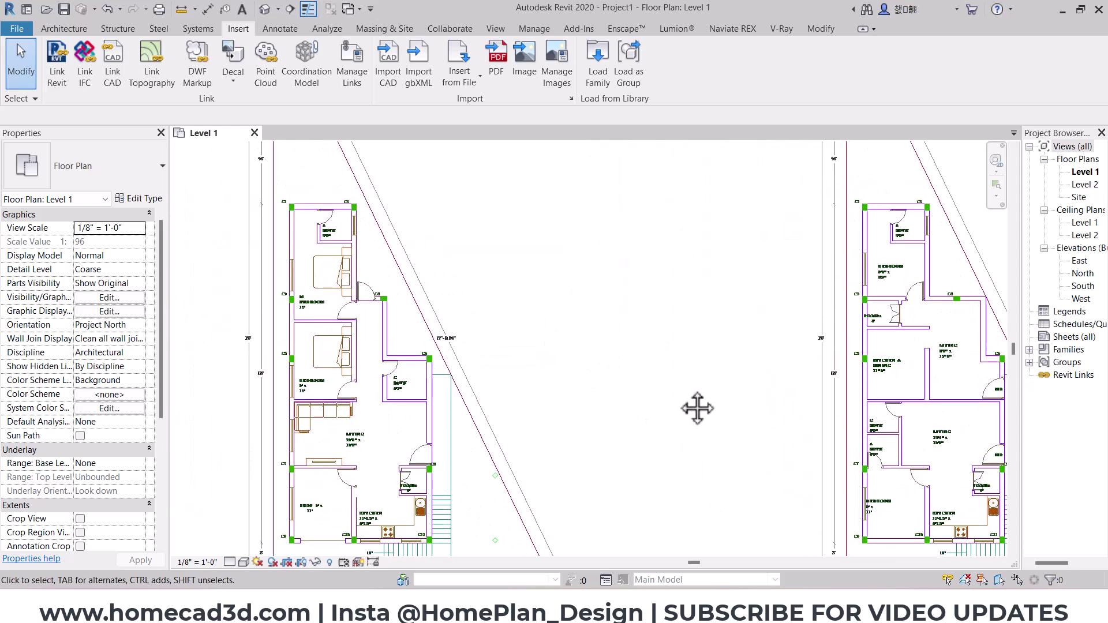
Measure the imported bath wall at only 0'-0 115/128", then return to AutoCAD
left_click(184, 9)
scroll(346, 236, "up", 4)
scroll(352, 234, "up", 4)
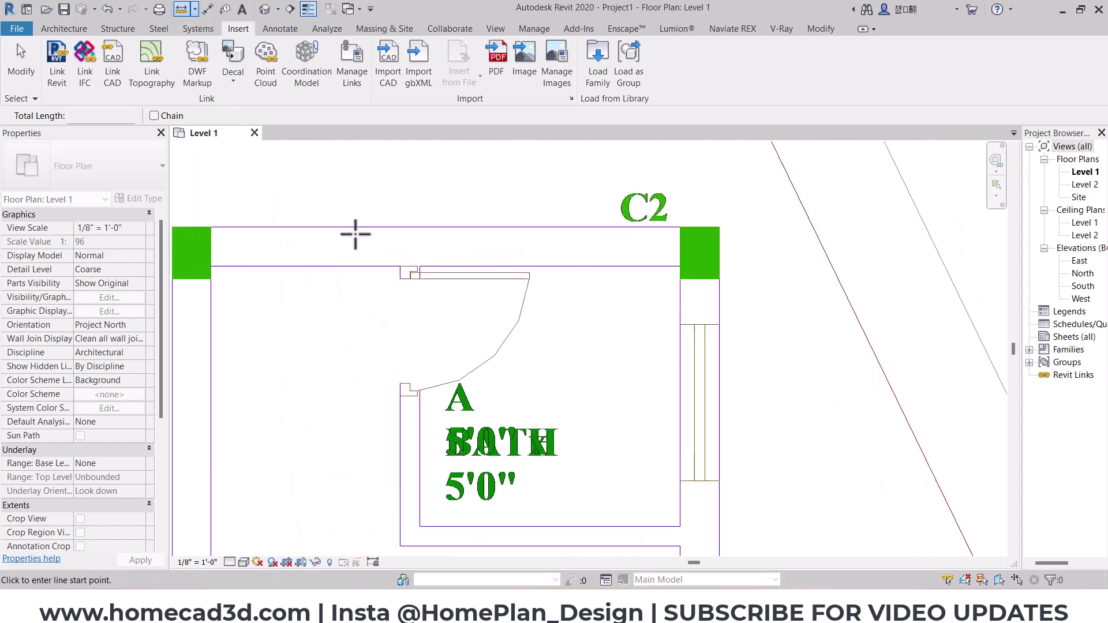
left_click(355, 227)
scroll(355, 266, "up", 3)
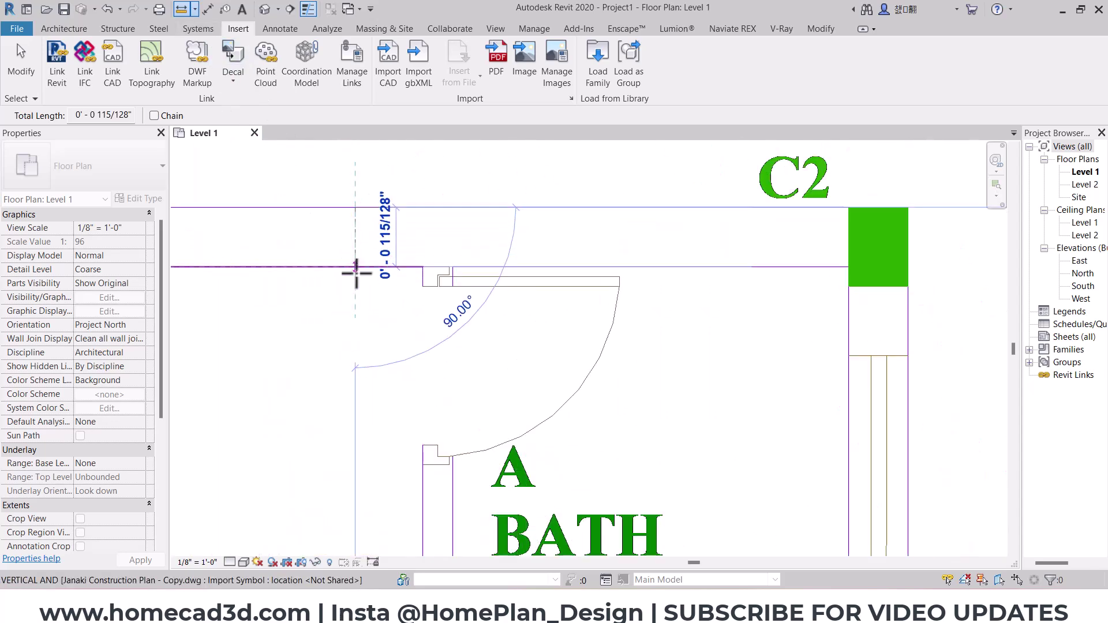
key("Escape")
key("Escape")
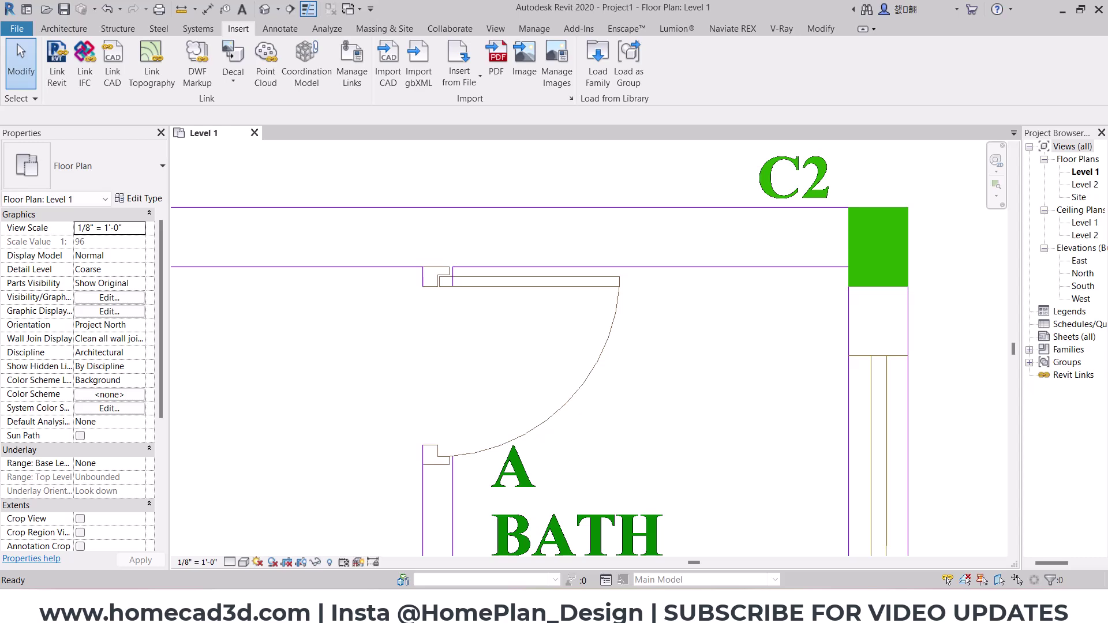
left_click(790, 520)
Dimension the bath wall in AutoCAD as 9.00", then erase that temporary dimension
left_click(429, 43)
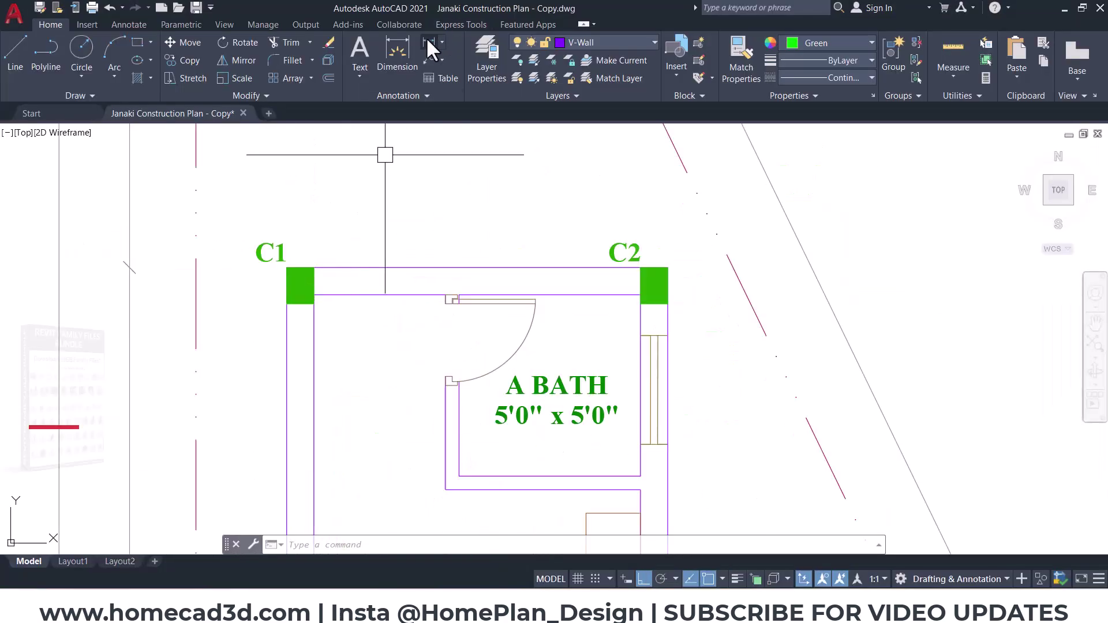
scroll(347, 323, "up", 5)
left_click(392, 173)
left_click(392, 242)
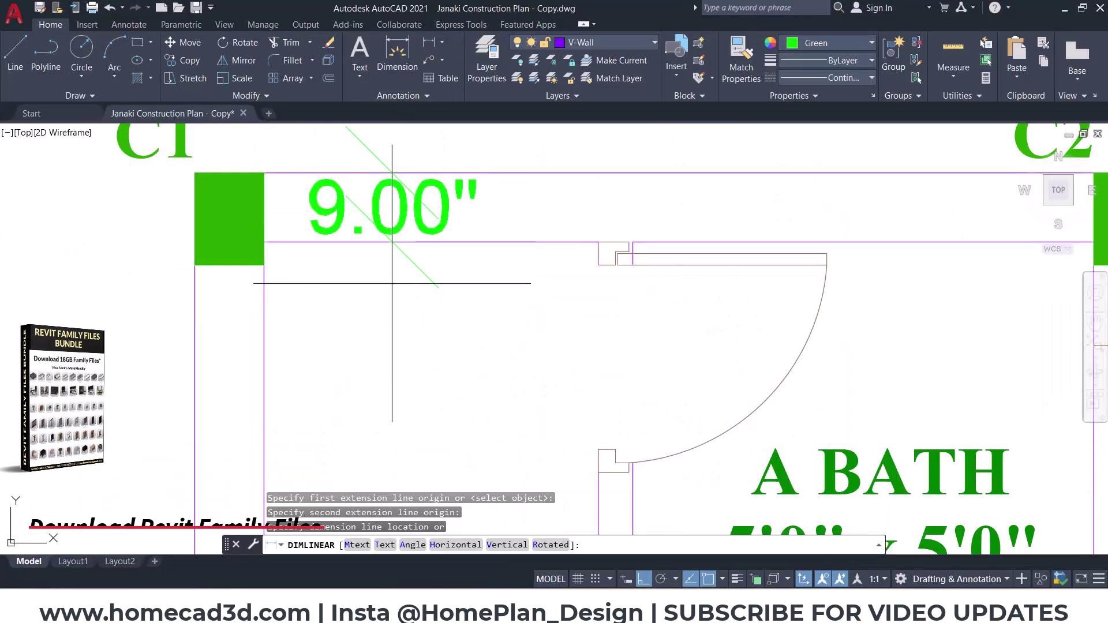
scroll(398, 297, "down", 4)
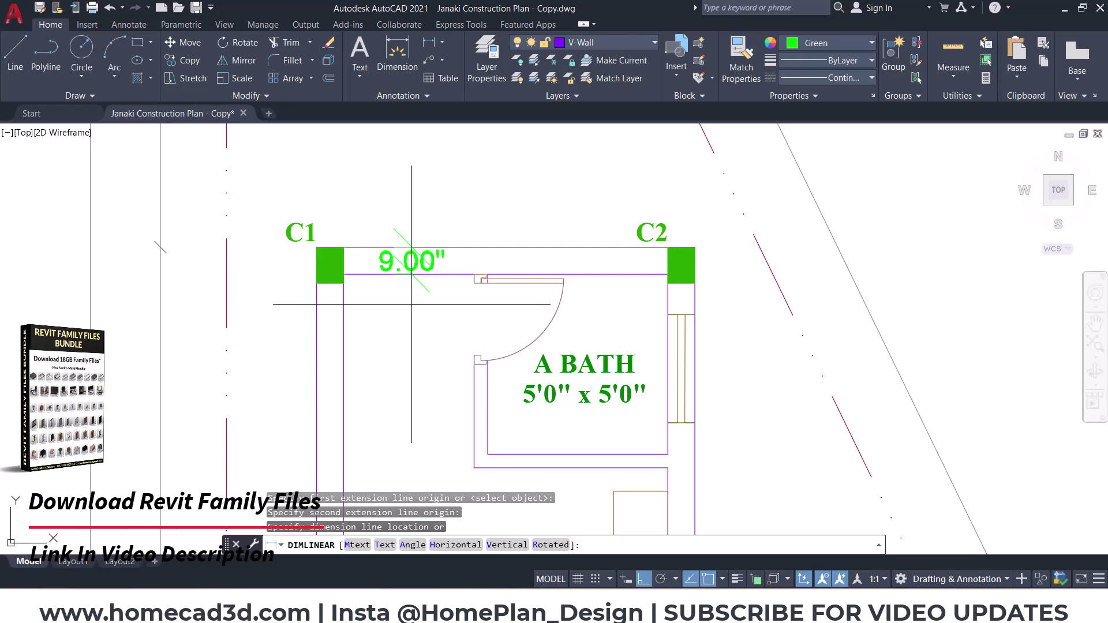
left_click(416, 271)
left_click(411, 261)
key("Delete")
scroll(499, 324, "down", 5)
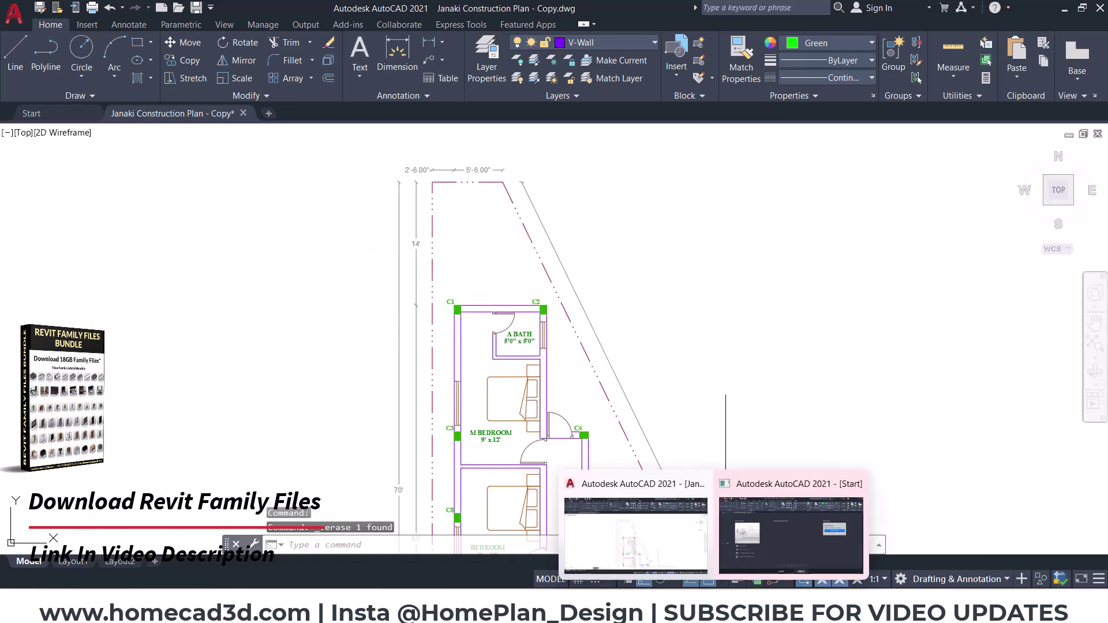
Back in Revit, zoom out to both imported plans and show the Modify tools
left_click(687, 525)
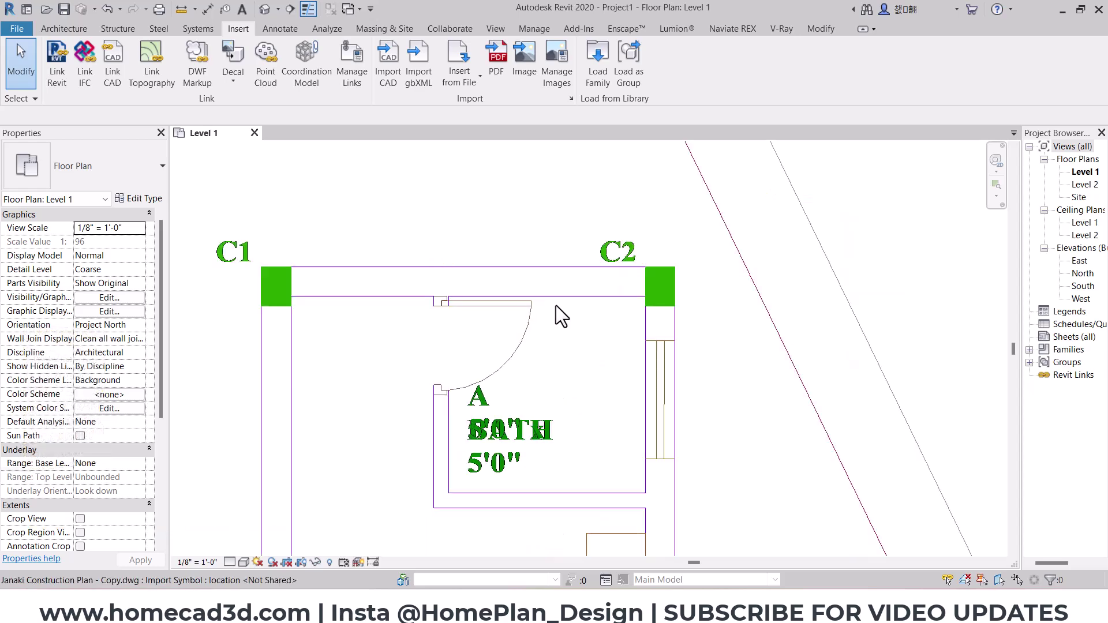
scroll(556, 314, "down", 3)
scroll(687, 335, "down", 3)
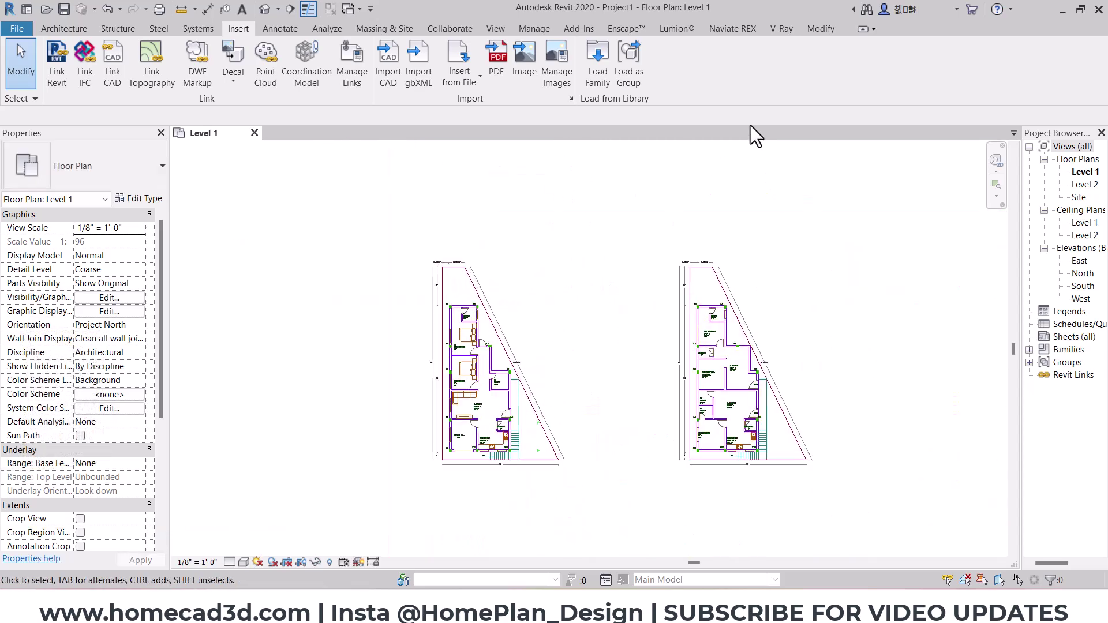
left_click(821, 29)
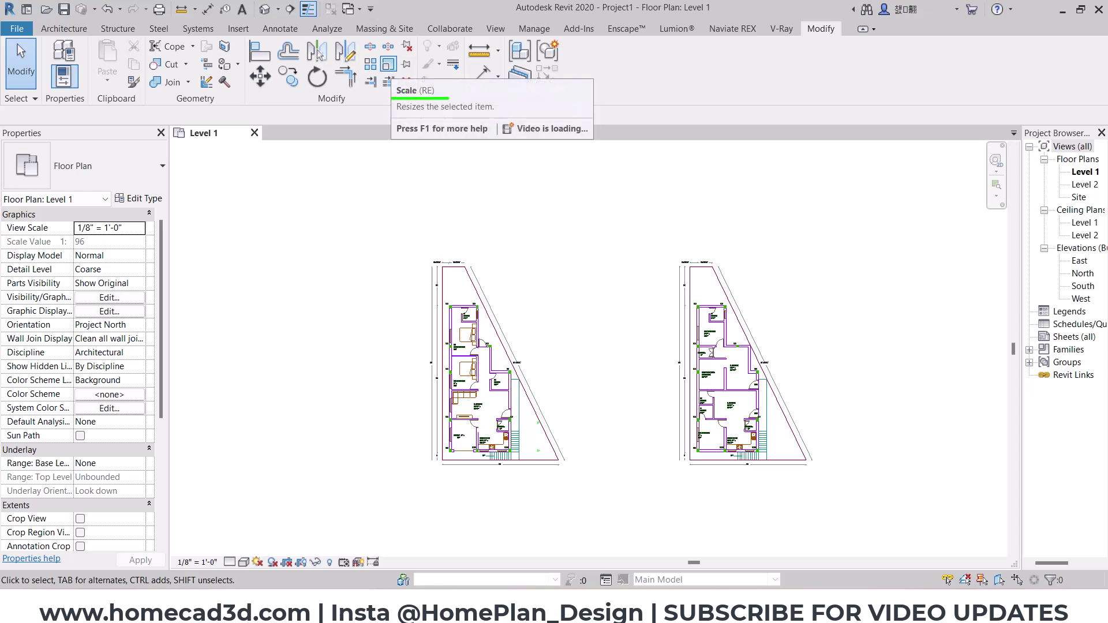
Start graphical scaling on the imported floor plan DWG
left_click(383, 66)
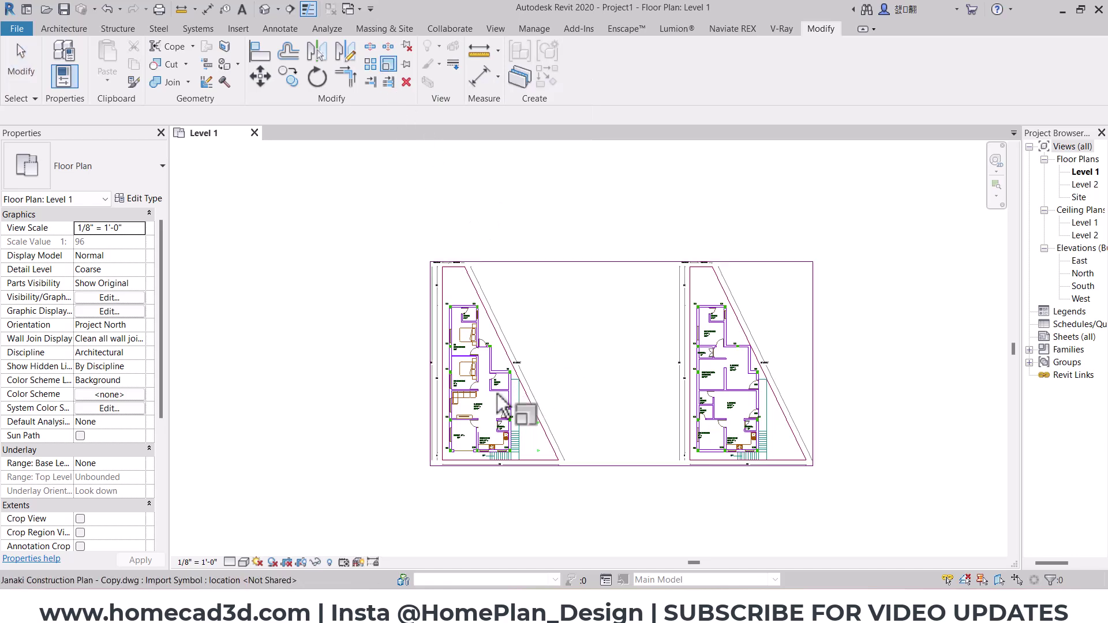
scroll(496, 394, "down", 2)
scroll(490, 391, "down", 2)
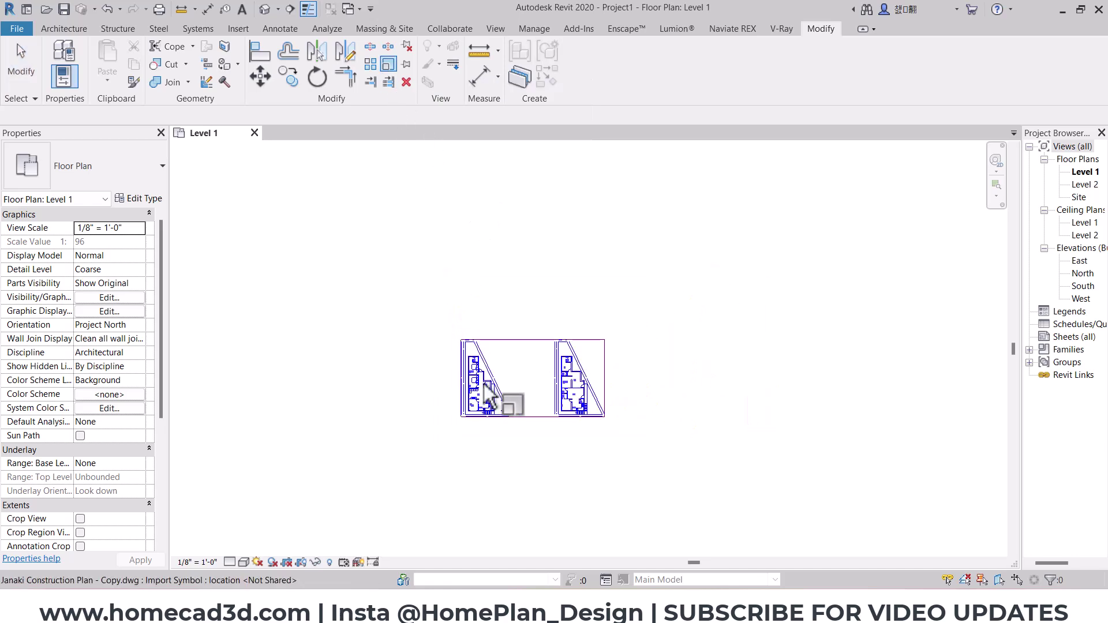
scroll(485, 389, "down", 2)
scroll(483, 388, "up", 1)
scroll(484, 388, "up", 3)
scroll(485, 387, "up", 1)
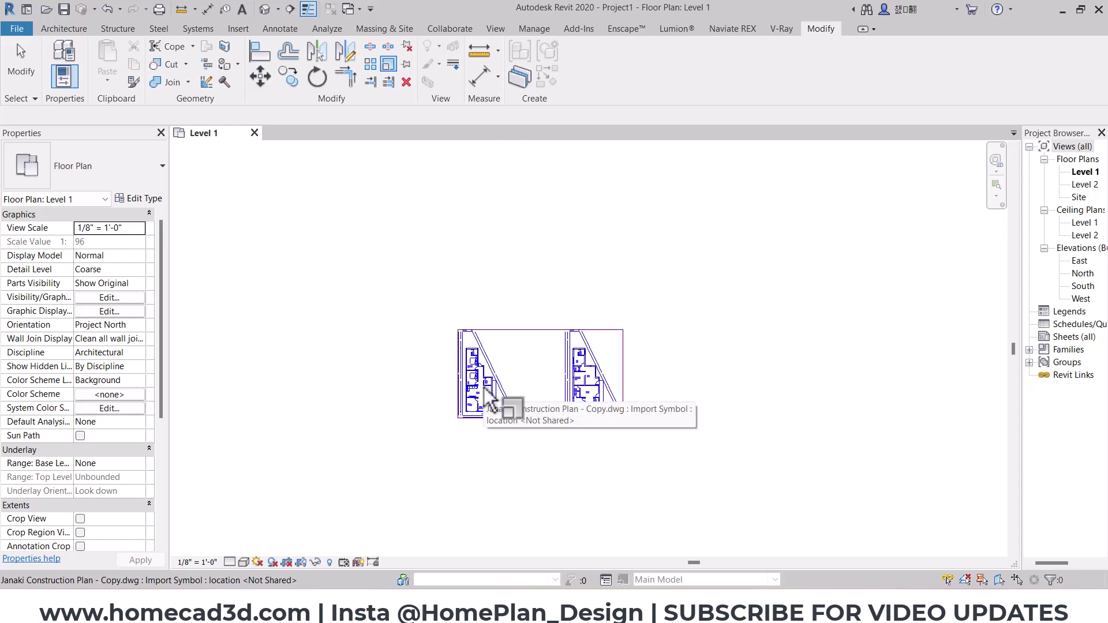
left_click(484, 386)
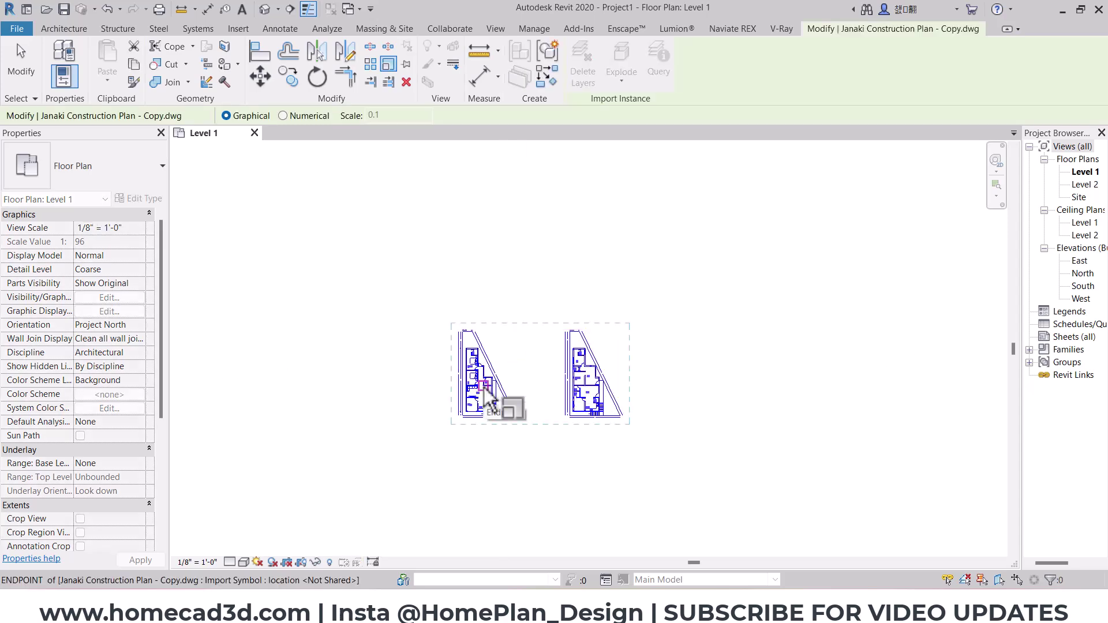
Use the bath wall's two faces as origin and reference, entering 9" as new length
scroll(484, 374, "up", 2)
scroll(484, 372, "up", 2)
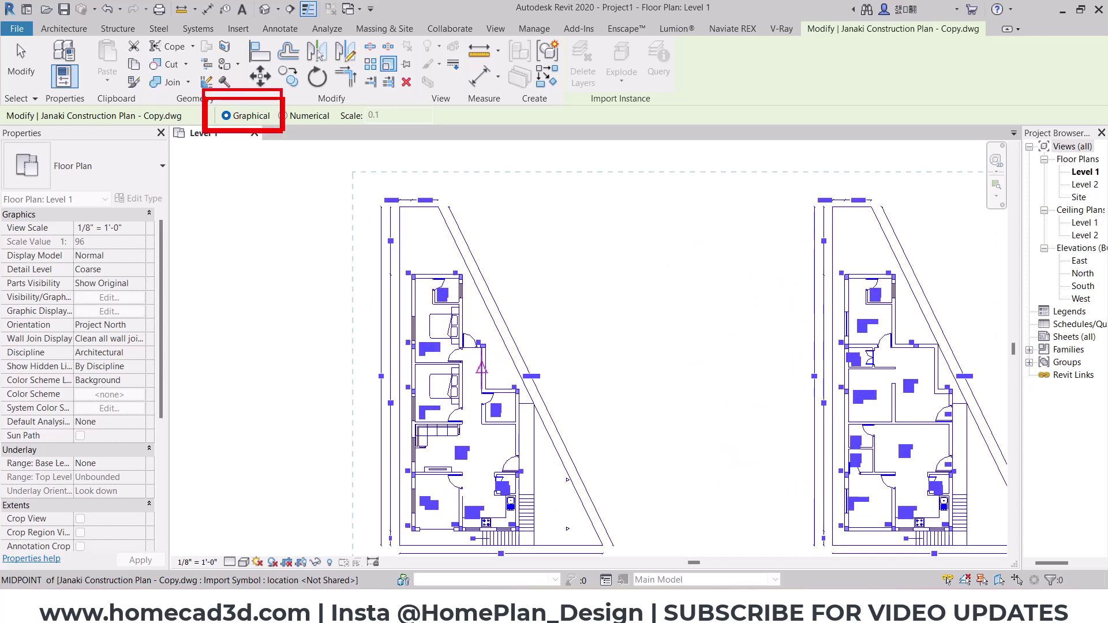
scroll(443, 286, "up", 2)
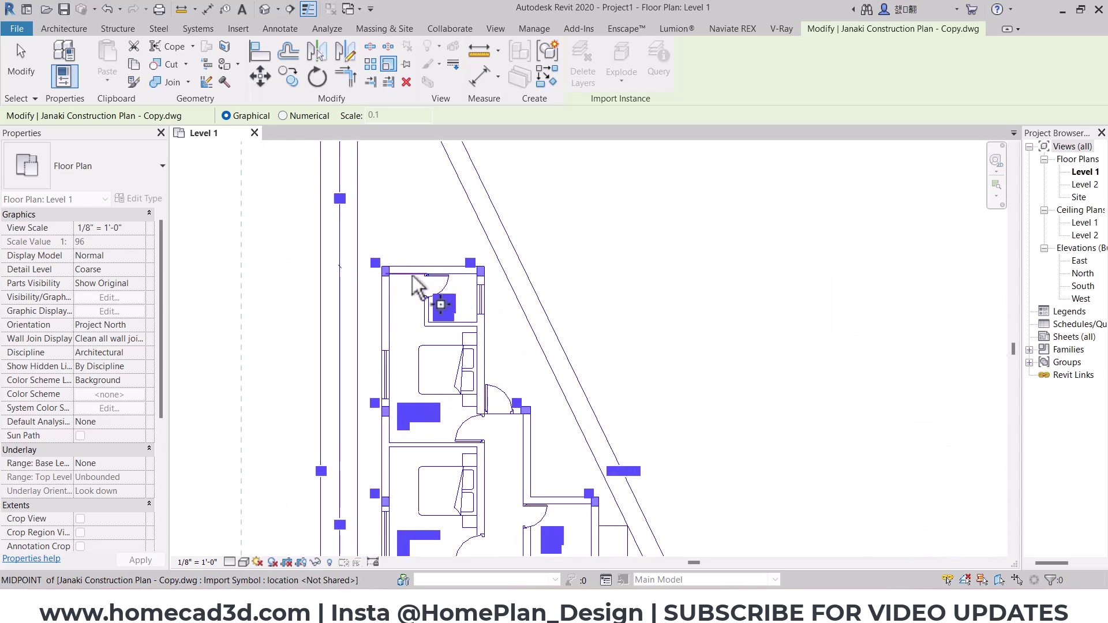
scroll(433, 288, "up", 2)
scroll(426, 292, "up", 2)
scroll(371, 259, "up", 1)
middle_click_drag(354, 226, 795, 239)
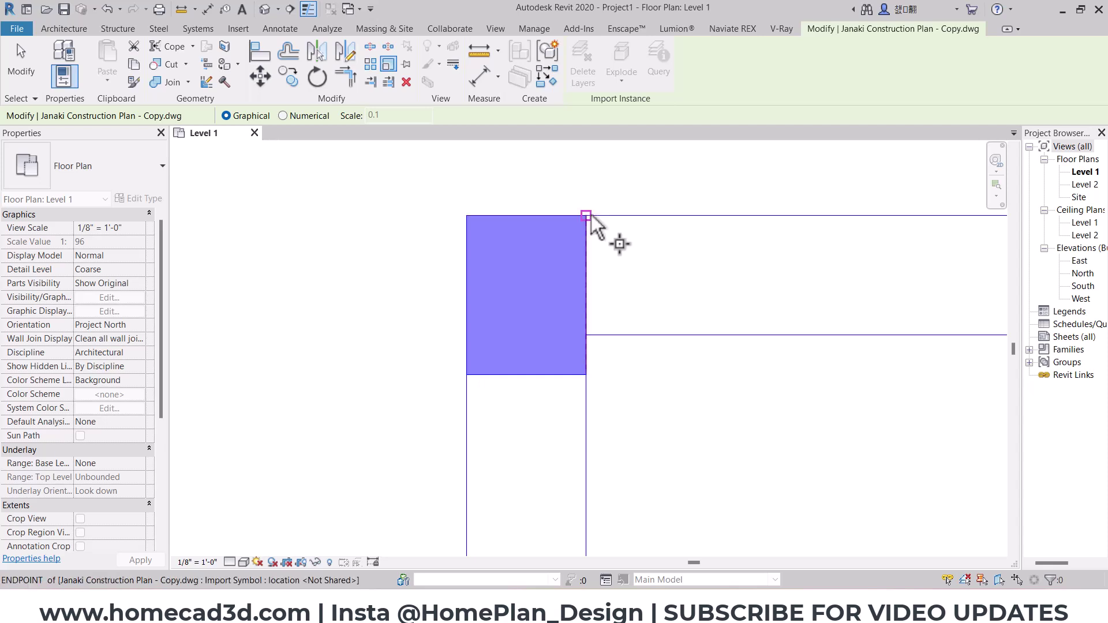
left_click(585, 215)
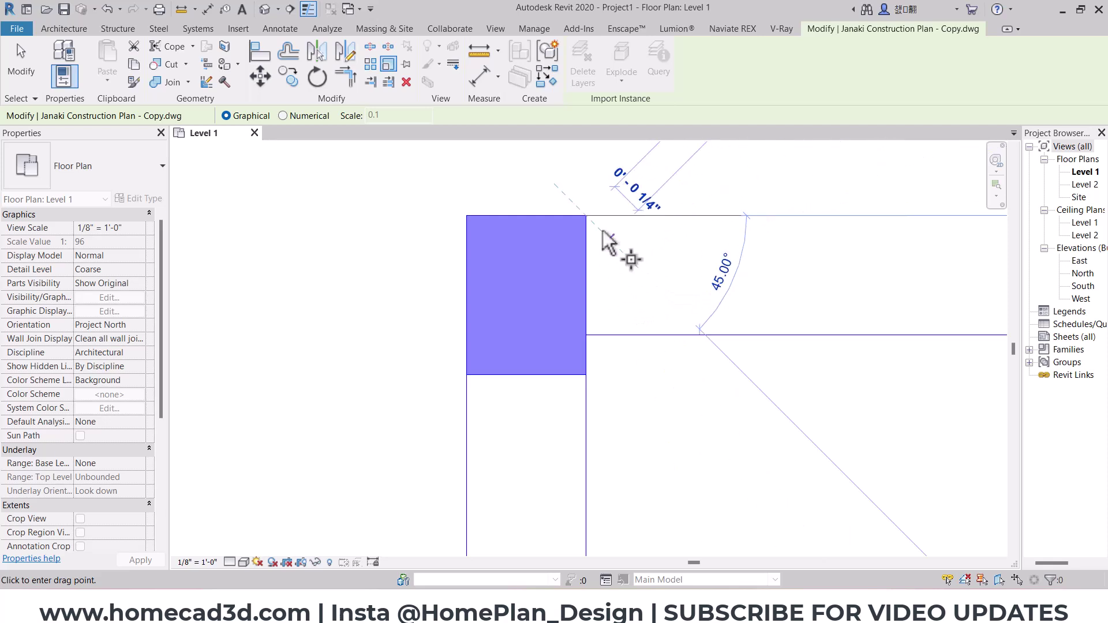
left_click(586, 334)
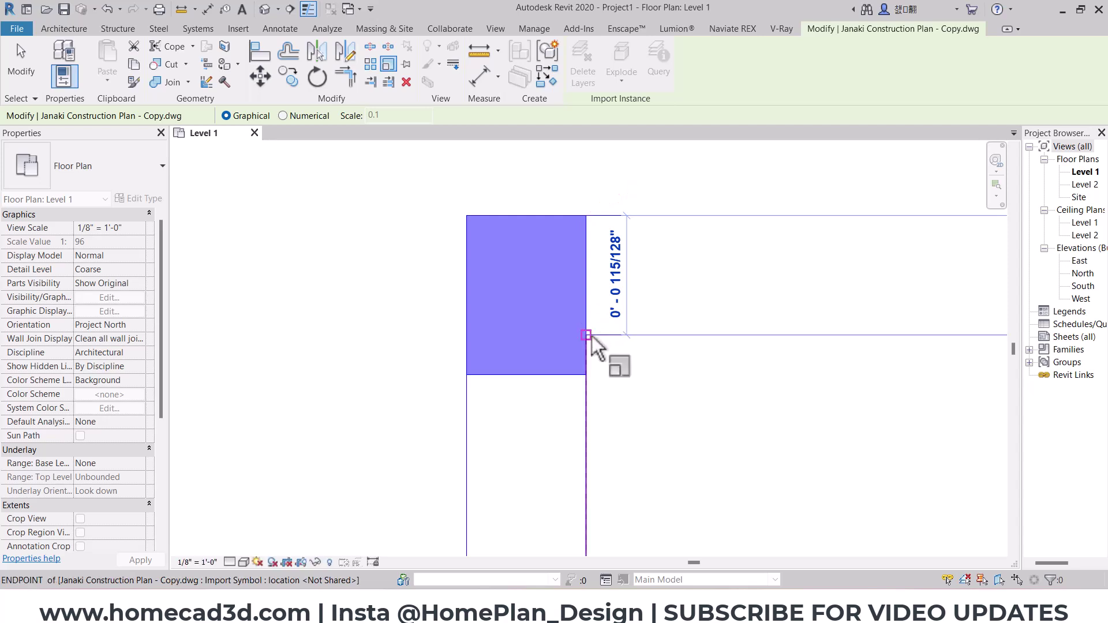
type("9")
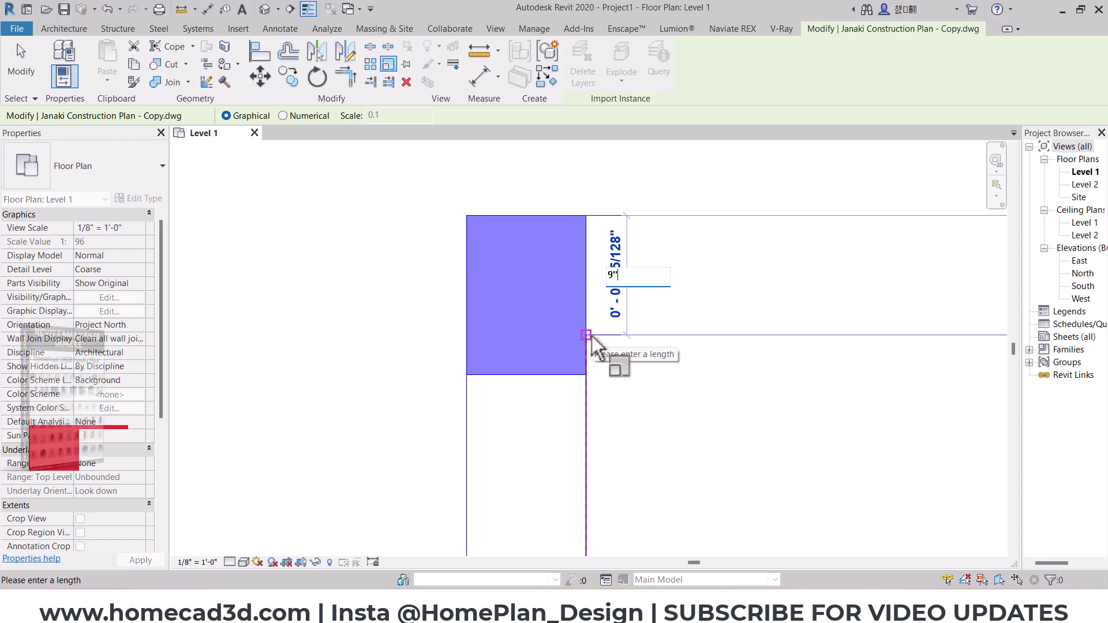
Commit the 9" scale and move the enlarged plan between the elevation markers
key("Return")
scroll(482, 313, "down", 3)
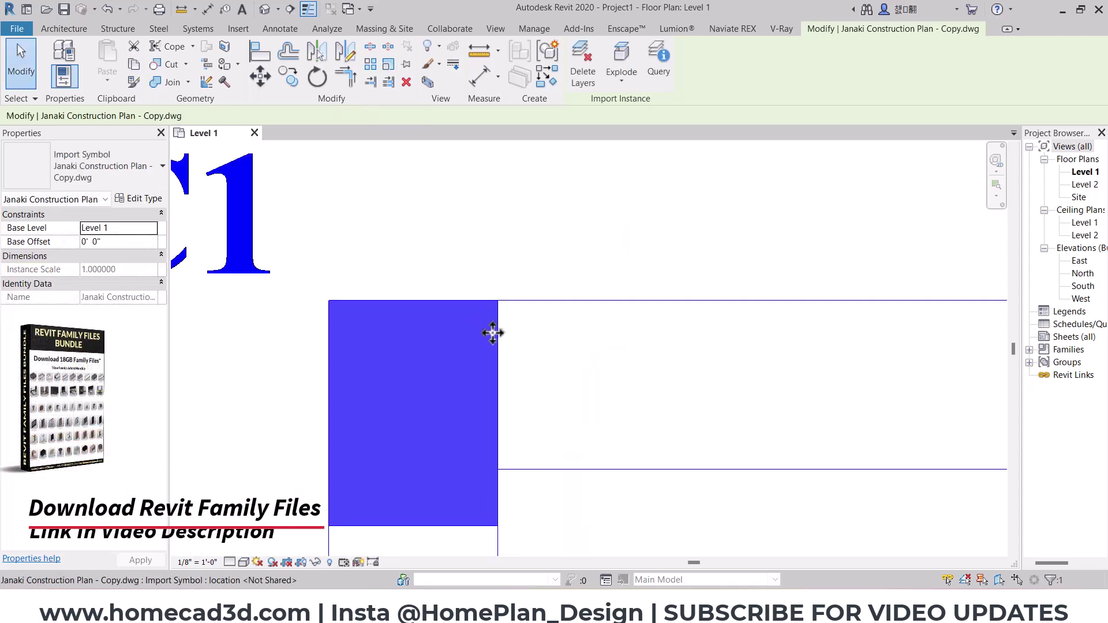
scroll(493, 327, "down", 3)
scroll(491, 323, "down", 2)
scroll(508, 346, "down", 2)
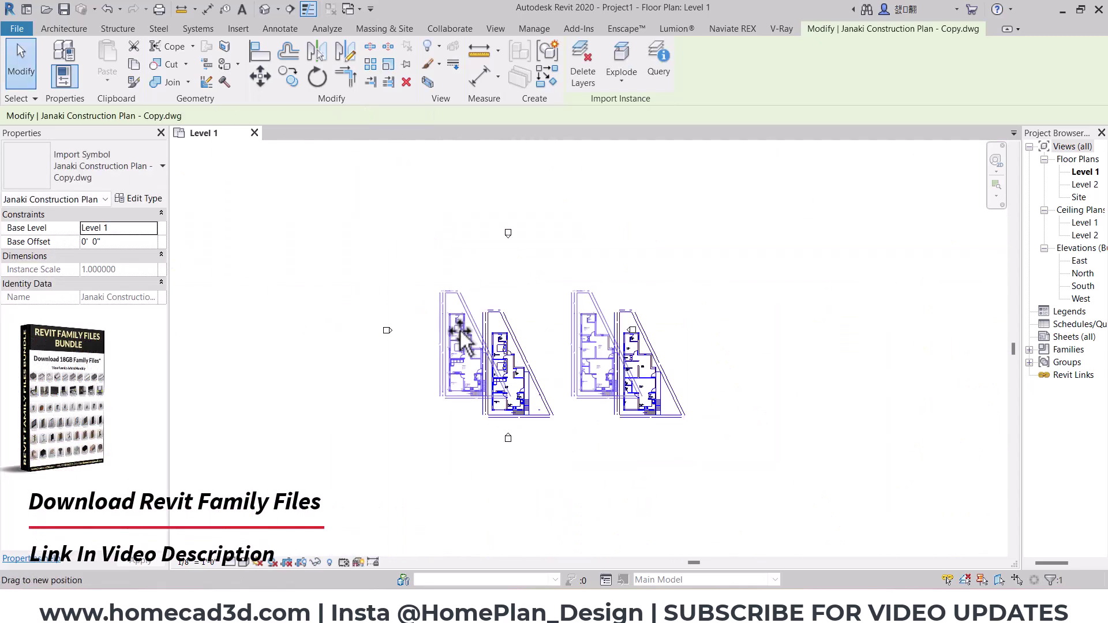
left_click_drag(512, 356, 469, 333)
scroll(487, 340, "up", 3)
scroll(486, 340, "up", 2)
Select and release the rescaled imported plan until nothing remains selected
key("Escape")
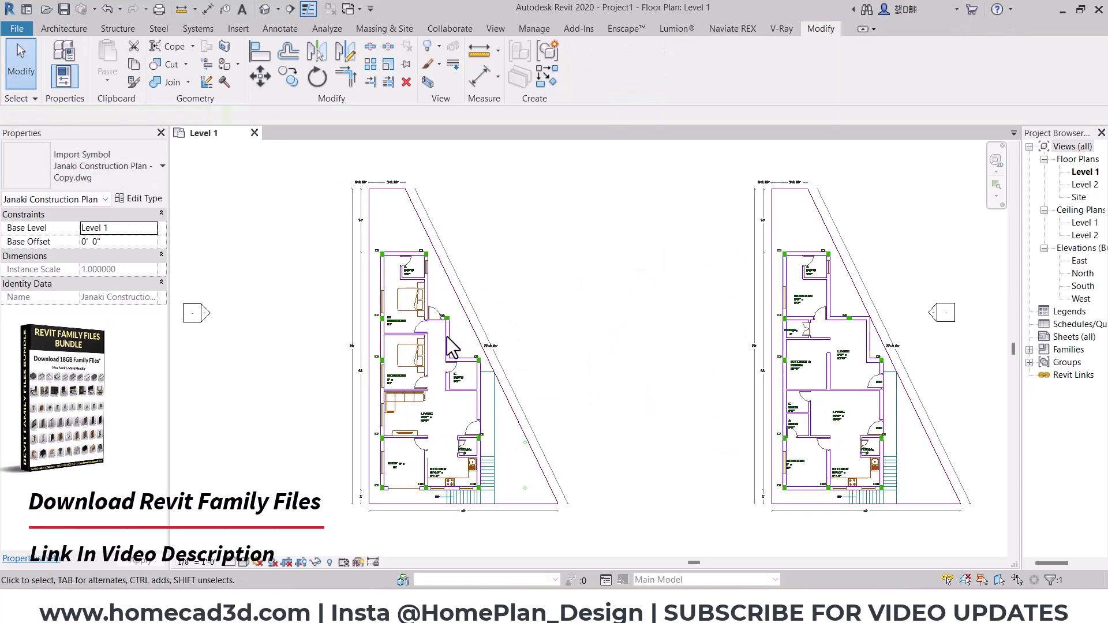
left_click(415, 332)
key("Escape")
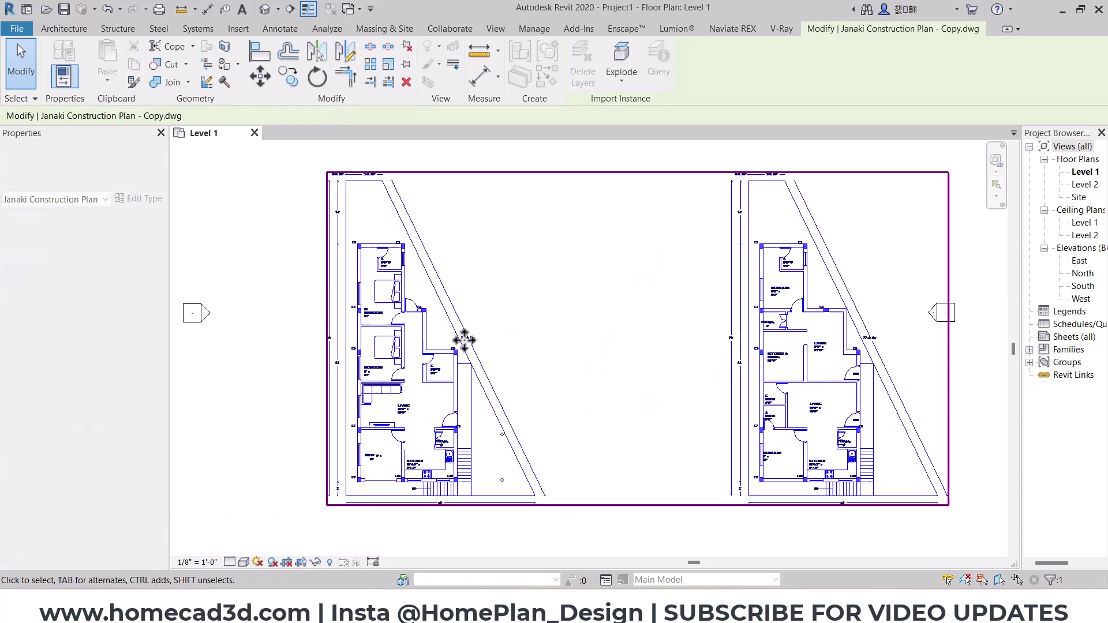
left_click(439, 356)
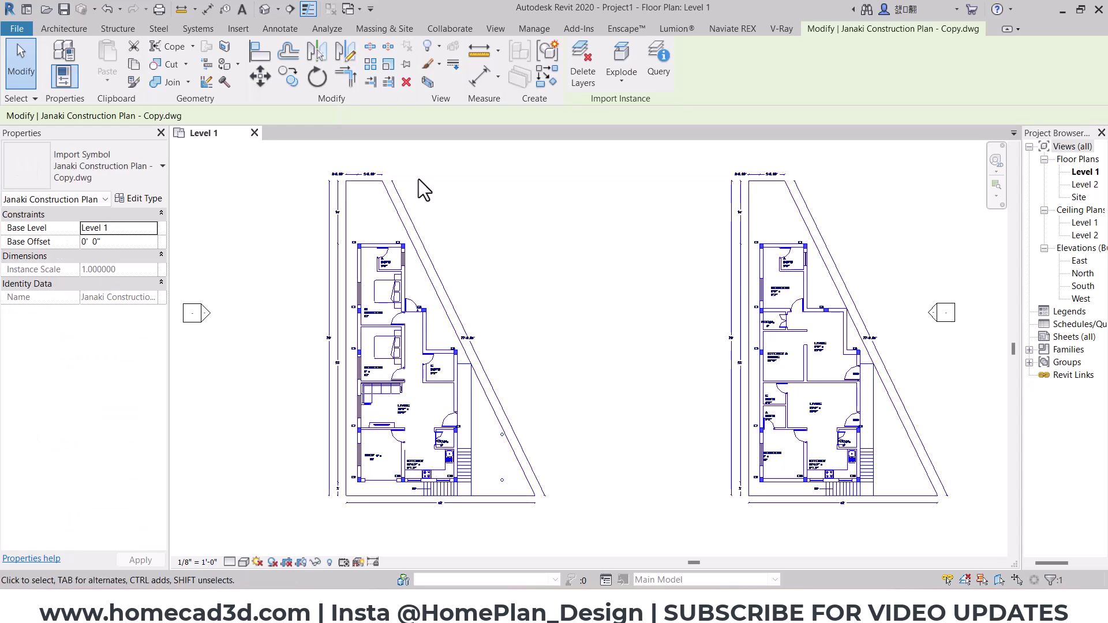
key("Escape")
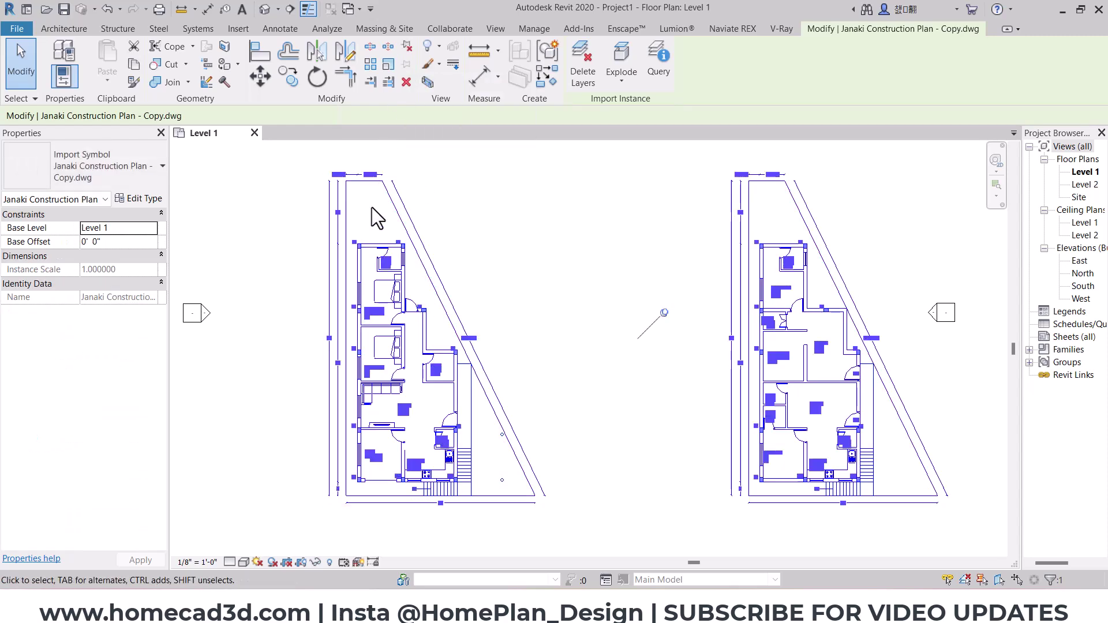
scroll(372, 231, "up", 2)
left_click(375, 250)
key("Escape")
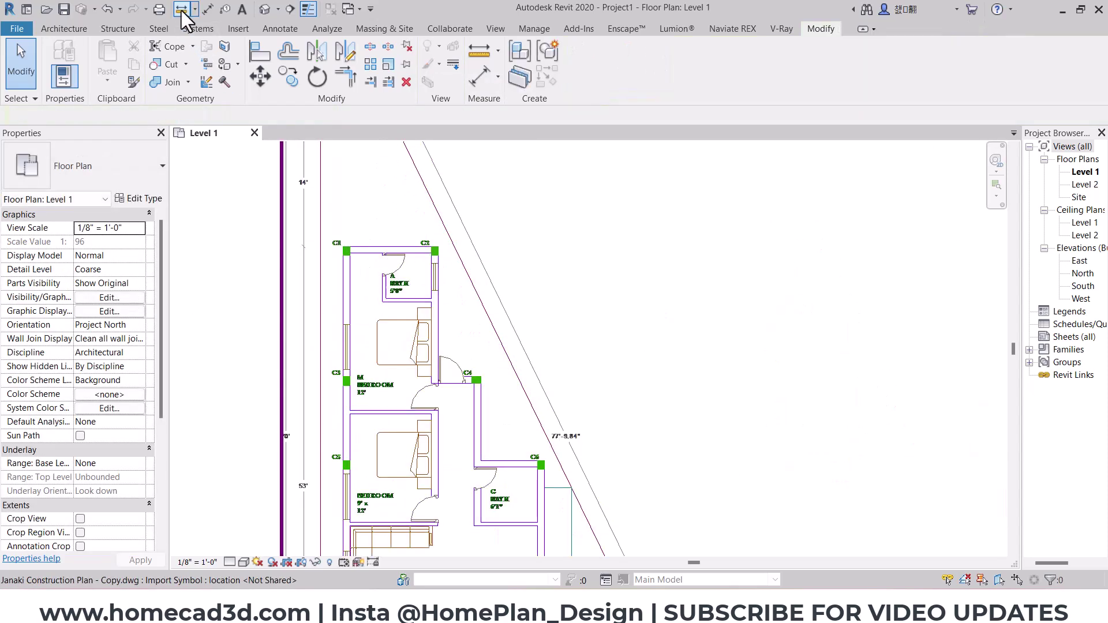
Measure the C1–C2 bathroom wall, confirming it now reads 0'-9"
left_click(181, 8)
scroll(346, 225, "up", 3)
scroll(381, 243, "up", 5)
left_click(395, 258)
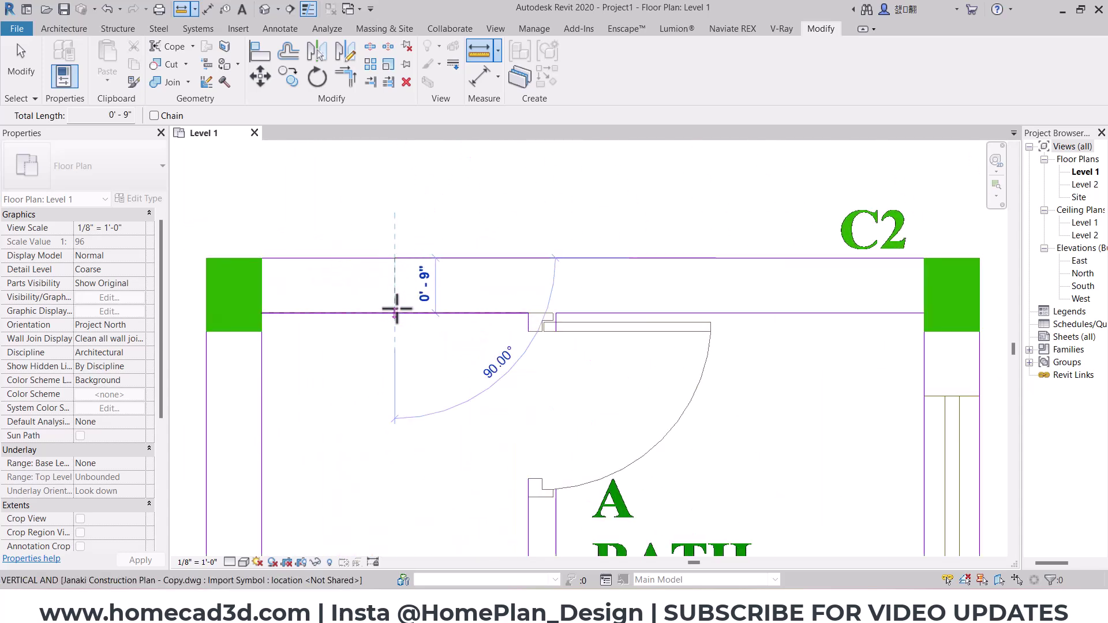
key("Escape")
key("Escape")
Zoom and pan until both full-size floor plans are centred in view
scroll(400, 316, "down", 2)
scroll(425, 321, "down", 2)
scroll(415, 311, "down", 3)
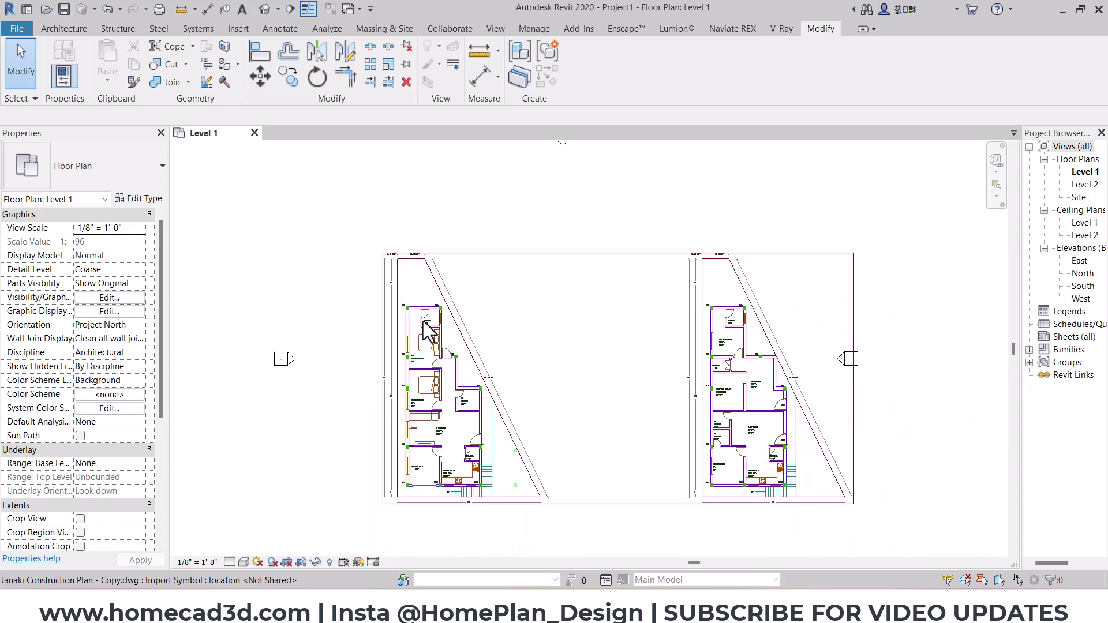
scroll(402, 303, "up", 6)
scroll(402, 300, "up", 3)
scroll(416, 324, "down", 1)
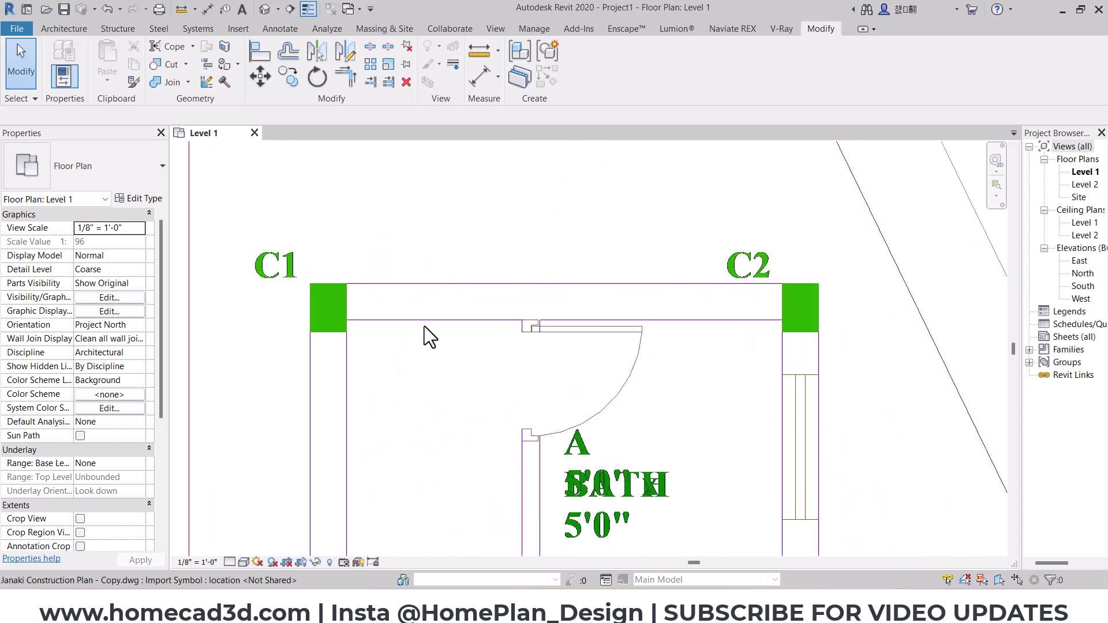
scroll(520, 346, "down", 2)
scroll(554, 335, "down", 3)
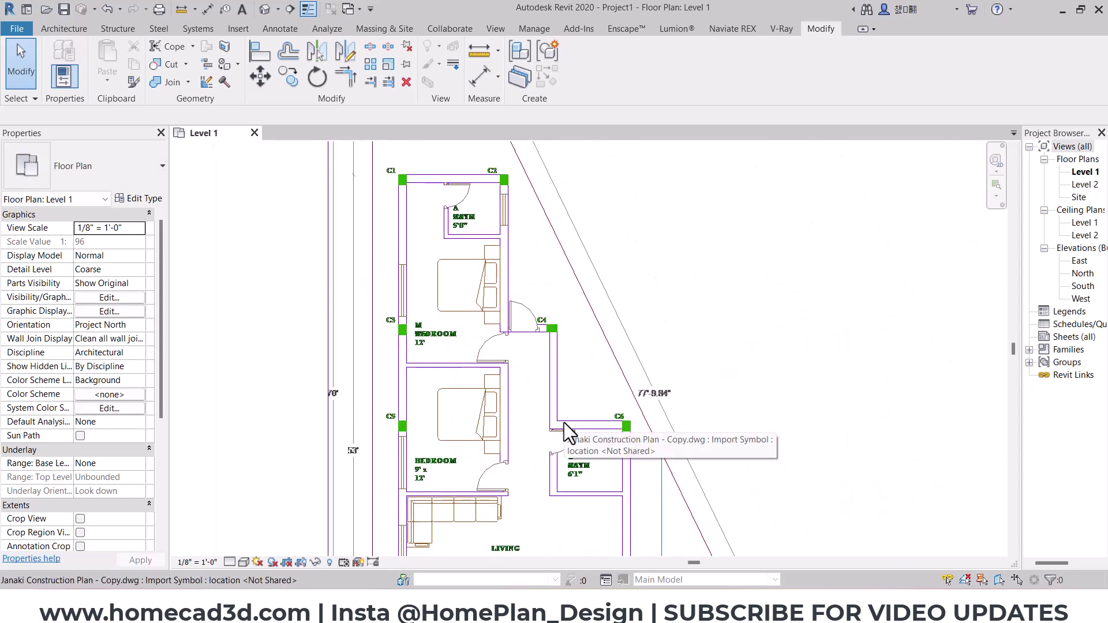
mouse_move(564, 423)
middle_mouse_down()
mouse_move(527, 332)
mouse_move(522, 344)
middle_mouse_up()
scroll(522, 344, "up", 3)
scroll(562, 356, "down", 1)
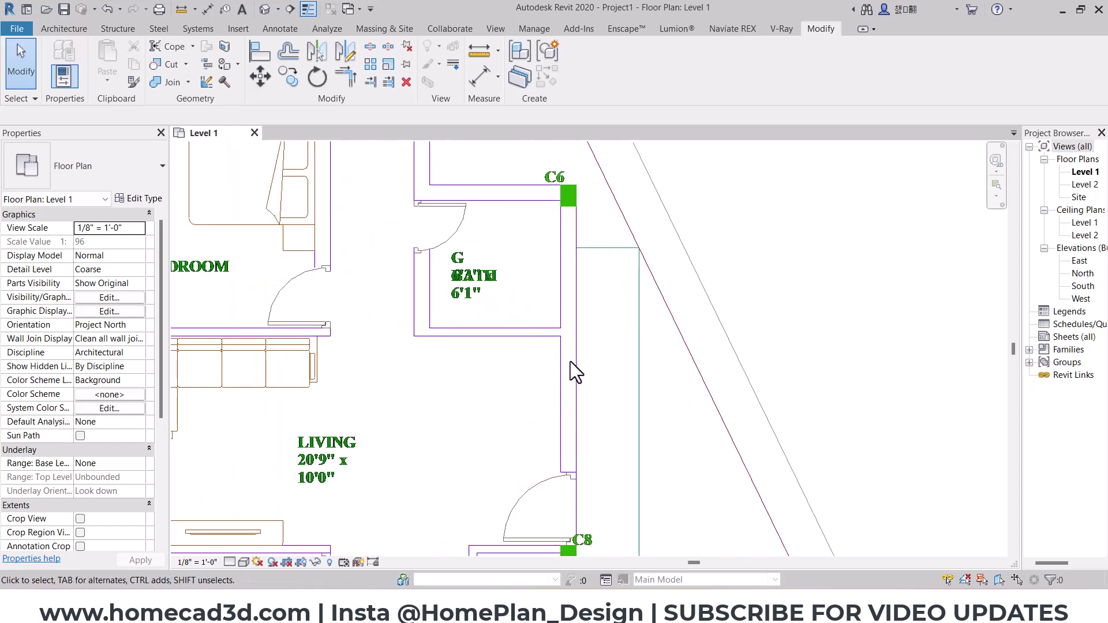
scroll(536, 357, "down", 2)
scroll(535, 358, "down", 3)
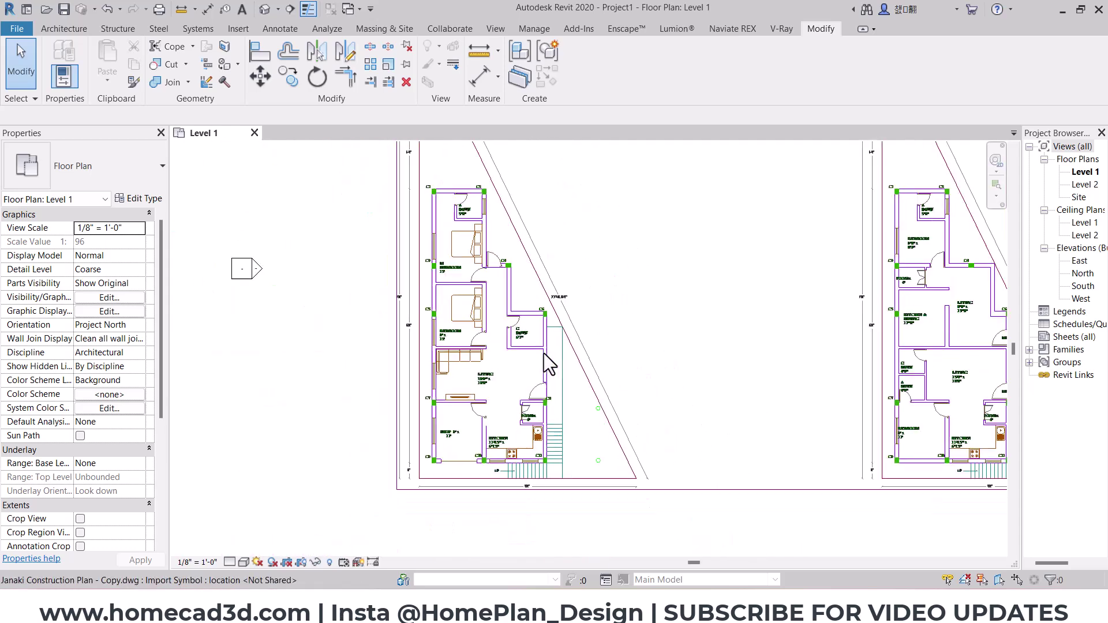
scroll(635, 352, "down", 1)
middle_click_drag(717, 346, 651, 370)
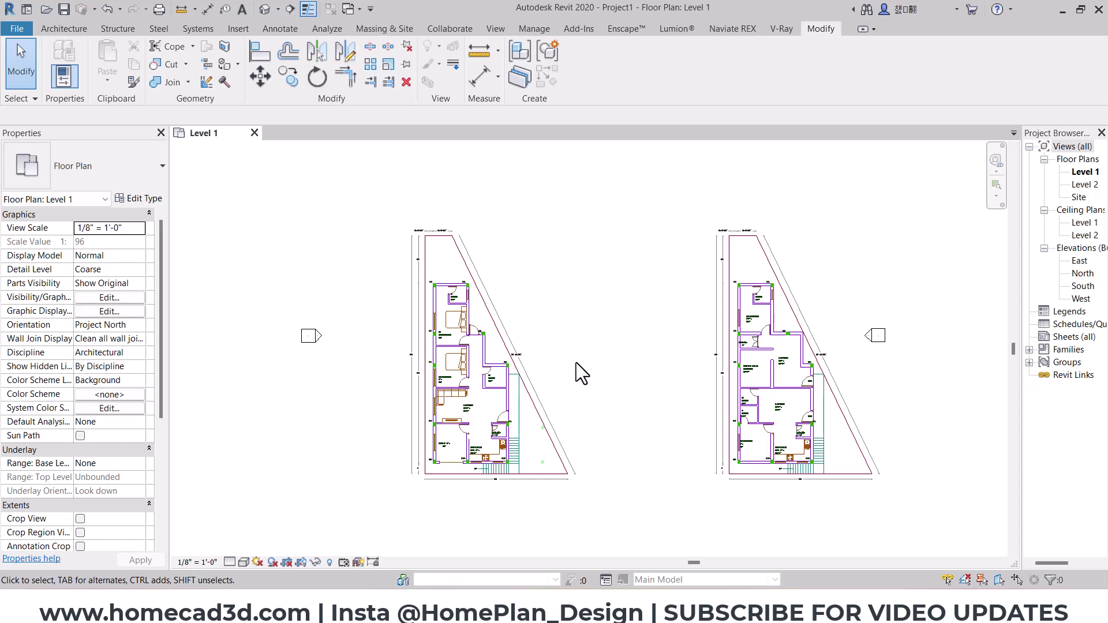
scroll(576, 363, "down", 1)
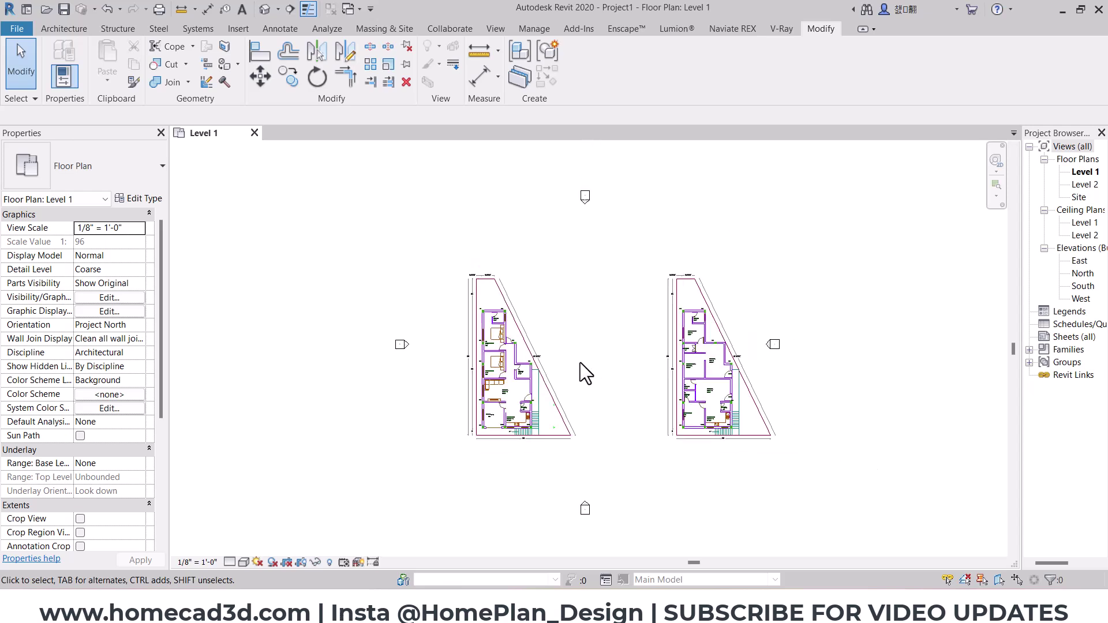